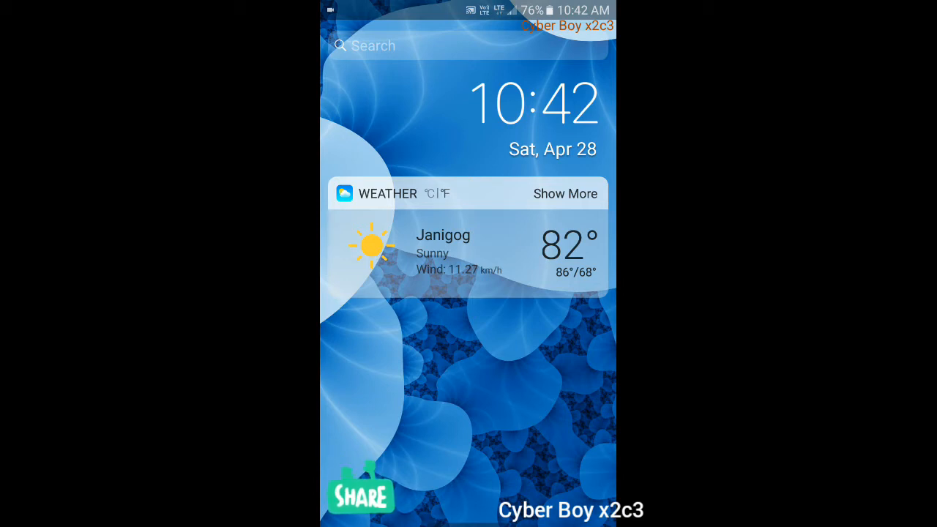
- Swipe to the app icons page, reveal the installed apps list, then return home
left_click_drag(571, 329, 366, 329)
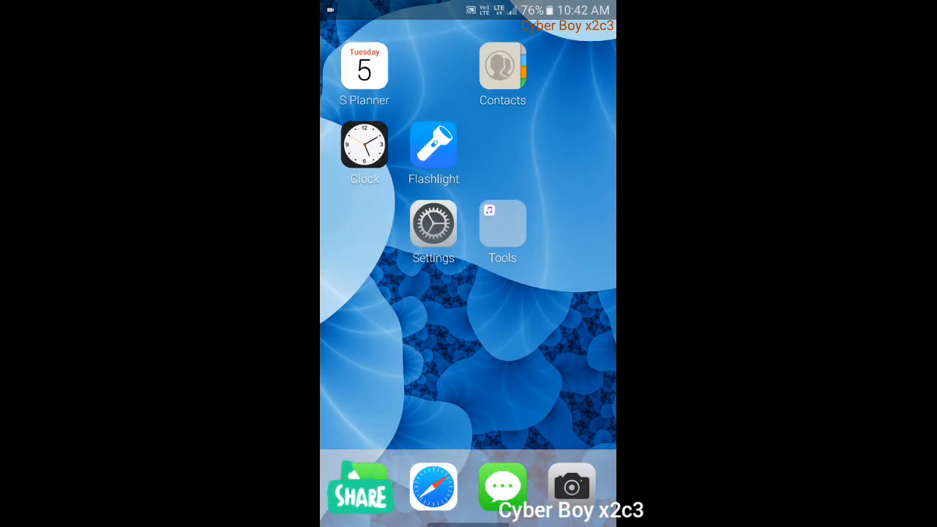
left_click_drag(513, 369, 512, 219)
scroll(545, 420, "down", 1)
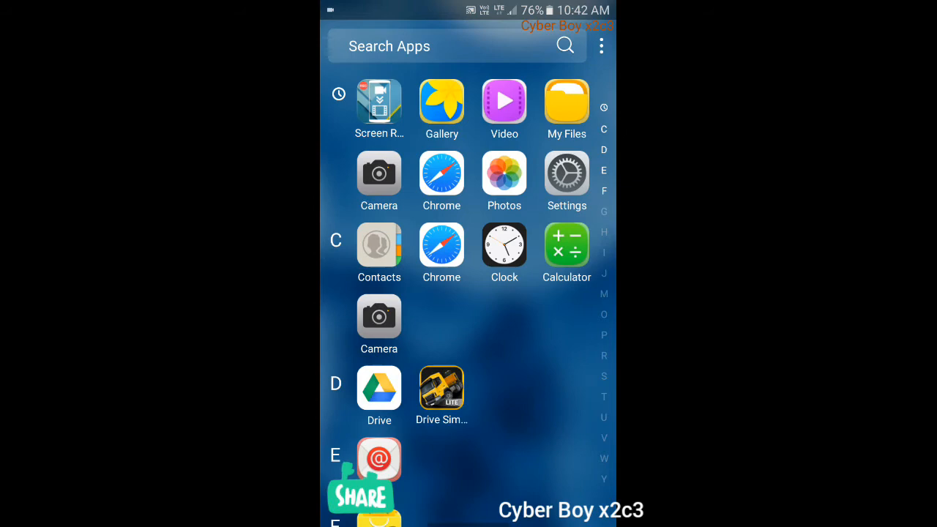
left_click_drag(556, 403, 556, 345)
mouse_move(502, 410)
left_mouse_down()
mouse_move(501, 474)
mouse_move(525, 360)
left_mouse_up()
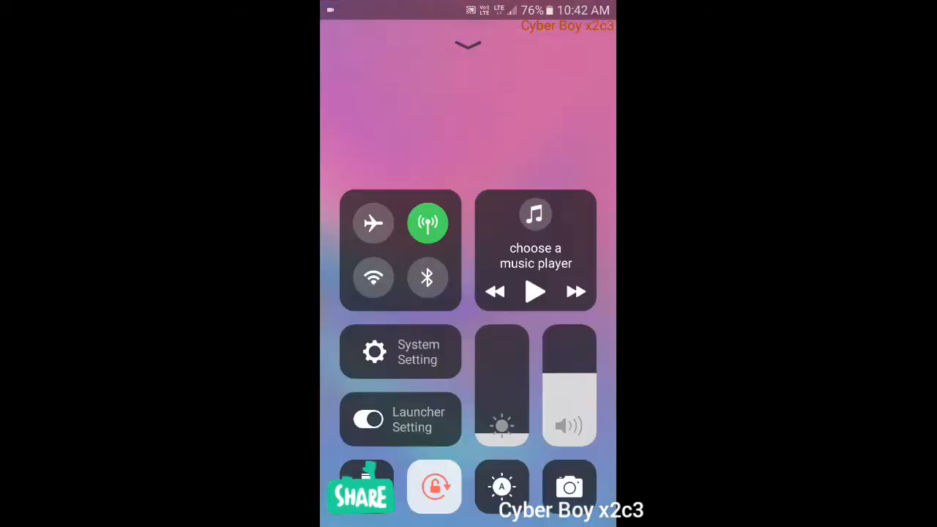
key("Home")
mouse_move(453, 388)
left_mouse_down()
mouse_move(483, 388)
mouse_move(469, 220)
left_mouse_up()
mouse_move(535, 439)
left_mouse_down()
mouse_move(535, 370)
mouse_move(536, 410)
left_mouse_up()
- Extract the CNC complete data archive.zip from device storage into a folder
left_click(571, 95)
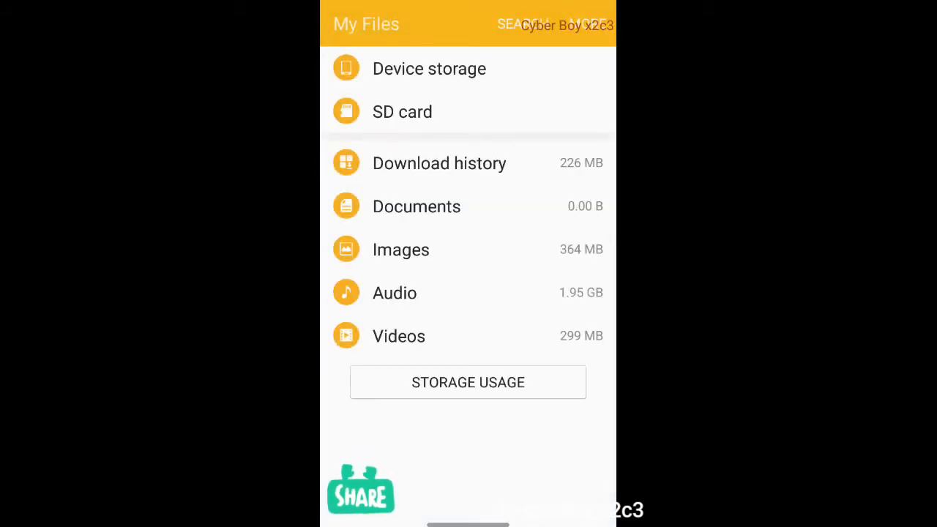
left_click(429, 68)
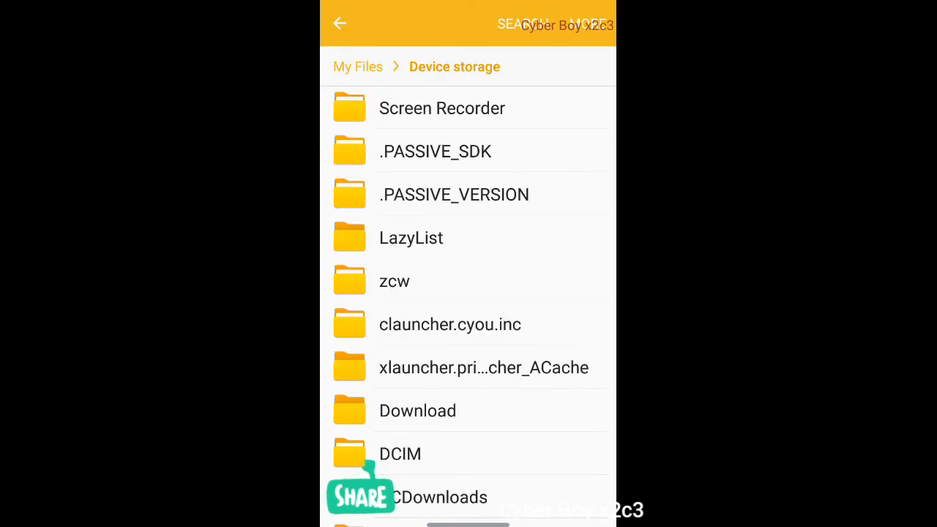
left_click_drag(528, 308, 527, 183)
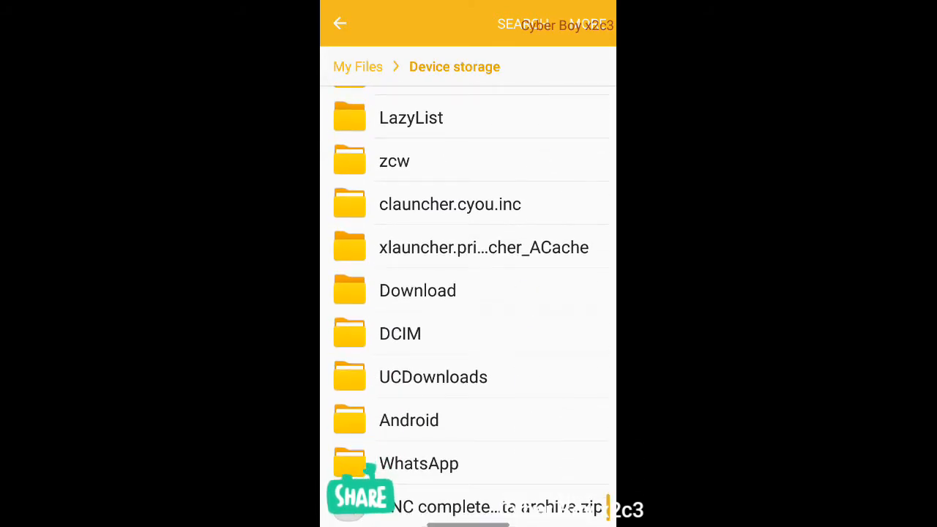
left_click_drag(527, 333, 528, 333)
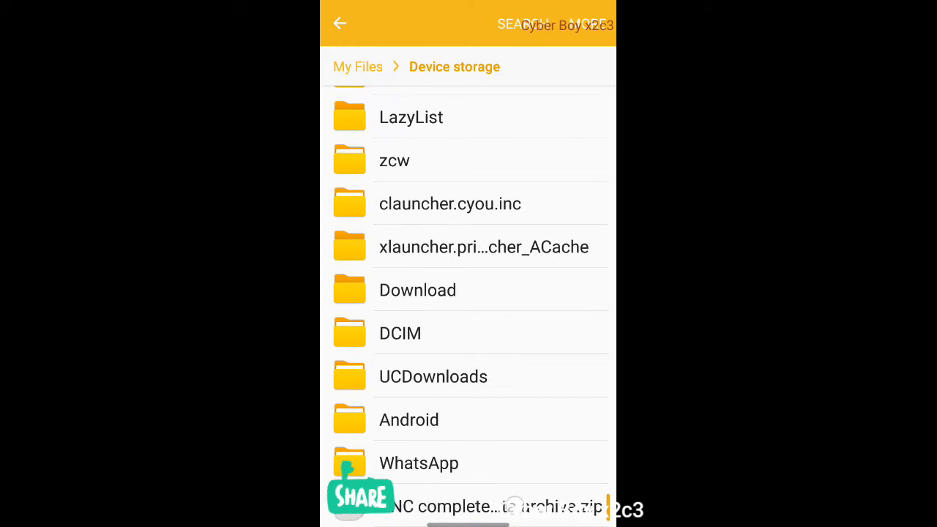
left_click(511, 507)
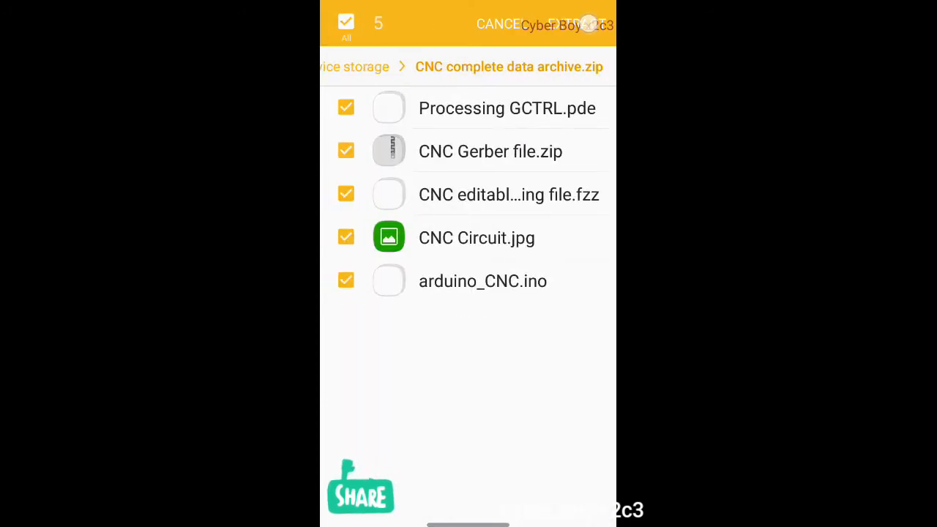
left_click(588, 23)
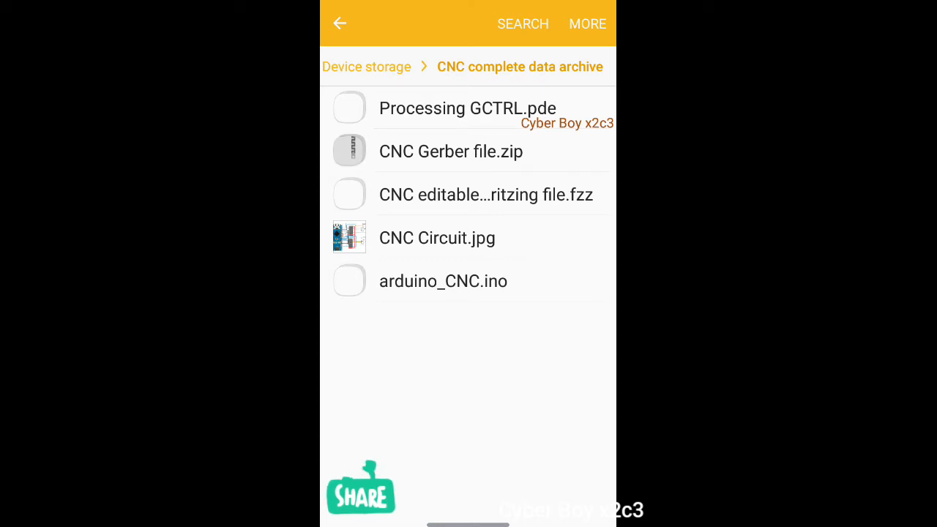
- Extract the CNC Gerber file.zip into its nine layer files and go back to the archive folder
left_click(450, 152)
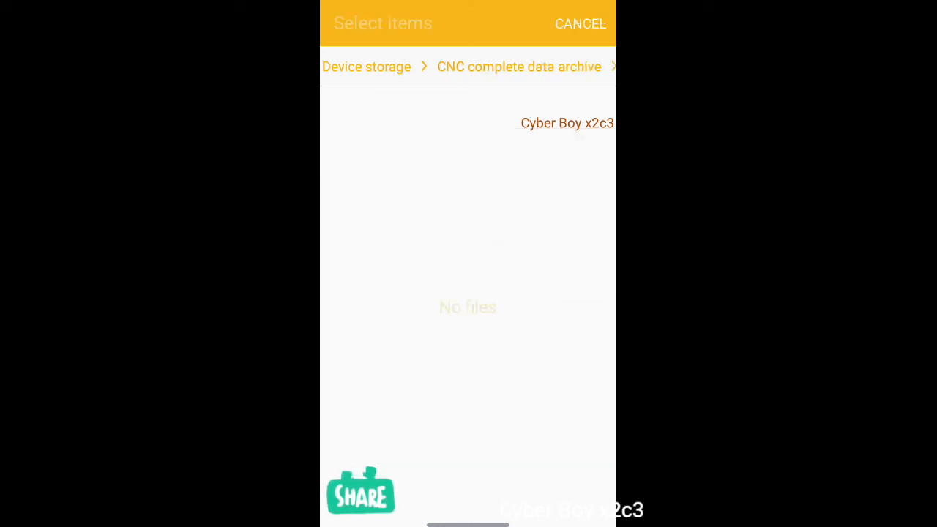
left_click(577, 23)
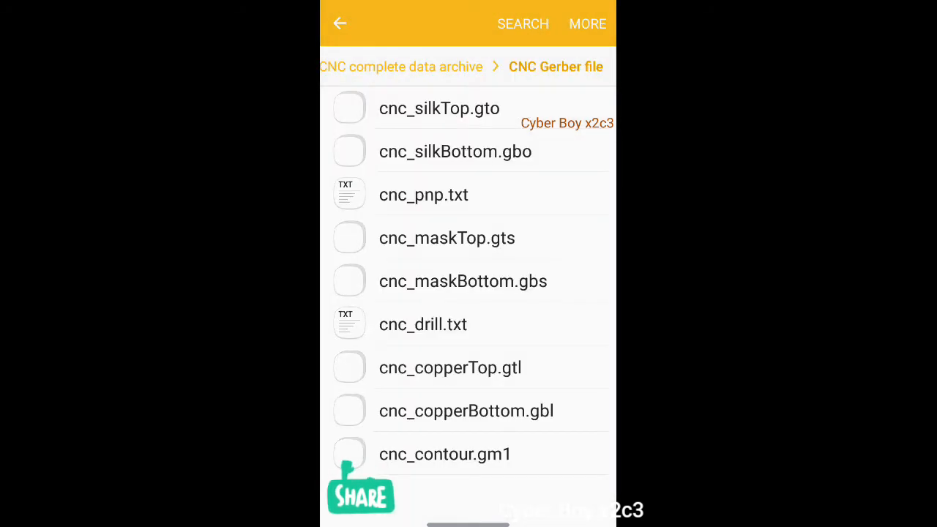
left_click(340, 24)
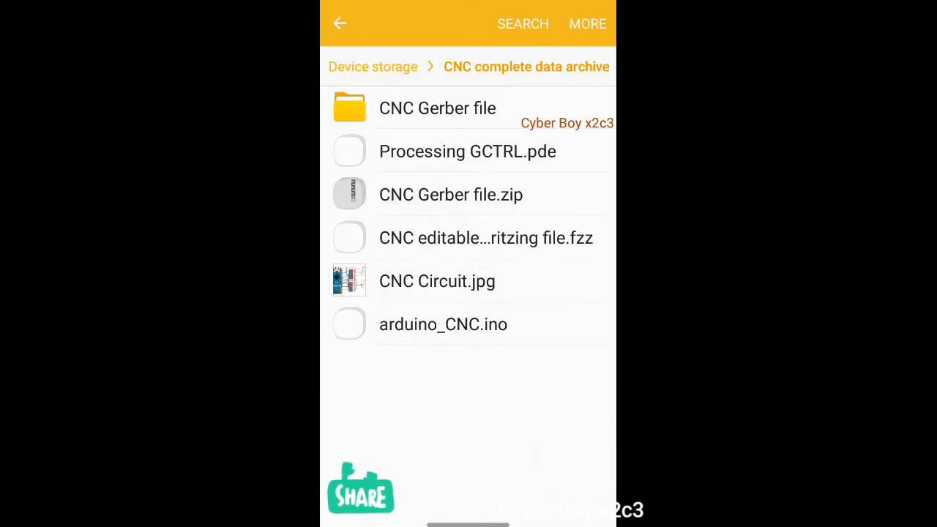
- Copy CNC Gerber file.zip into the Download folder of device storage and back out
left_click(541, 197)
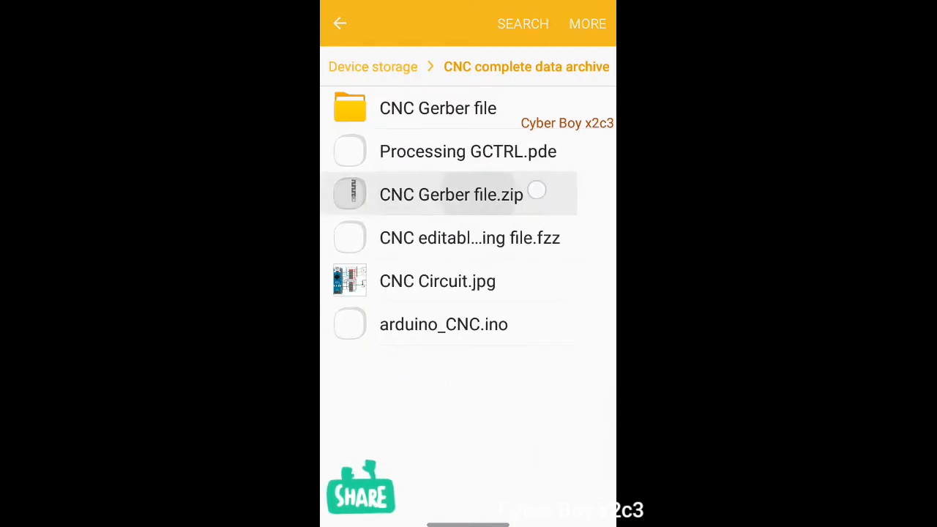
left_click(587, 24)
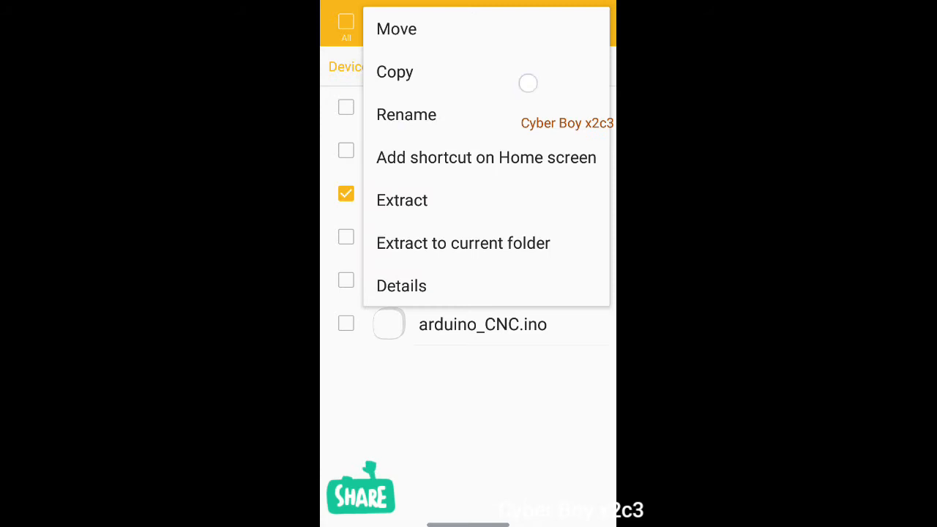
left_click(528, 83)
left_click(554, 83)
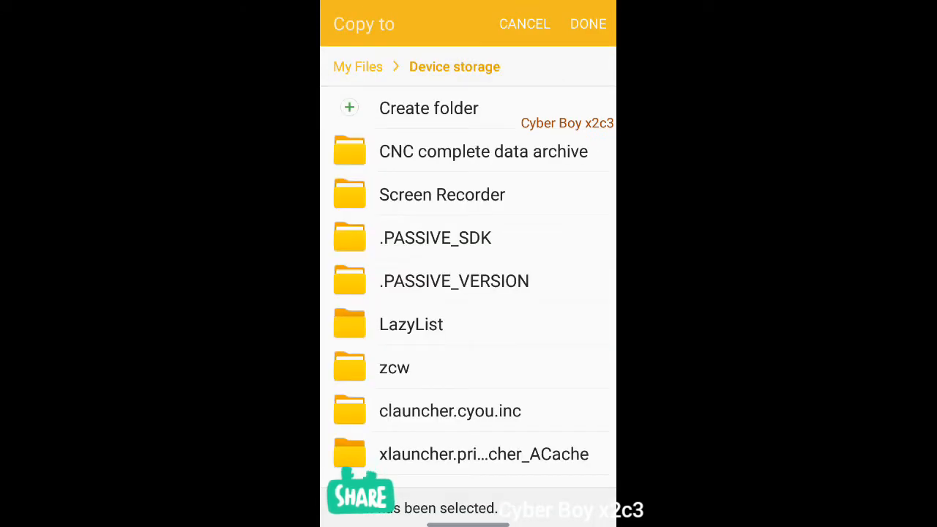
scroll(469, 293, "down", 5)
left_click(510, 252)
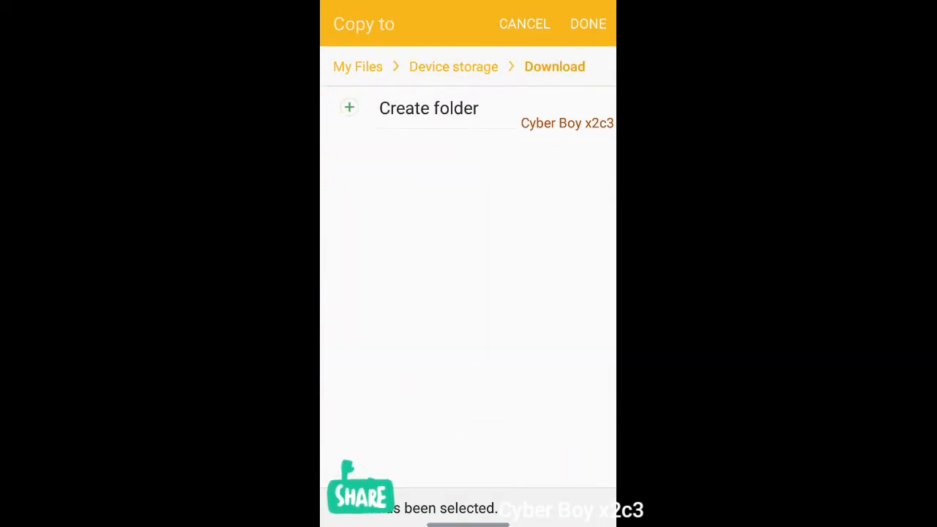
left_click(588, 24)
left_click(339, 23)
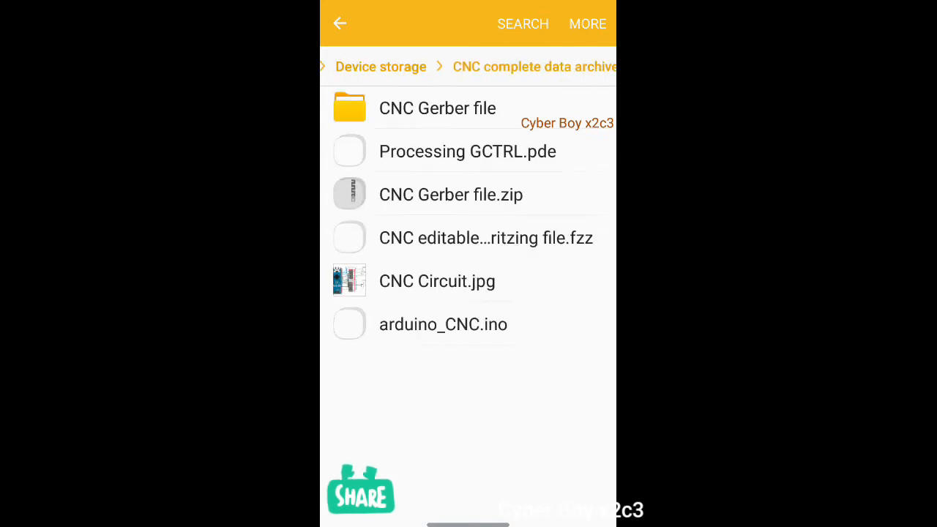
- Return home, switch to the second page and launch Google to search "online gerber file viewer"
key("super")
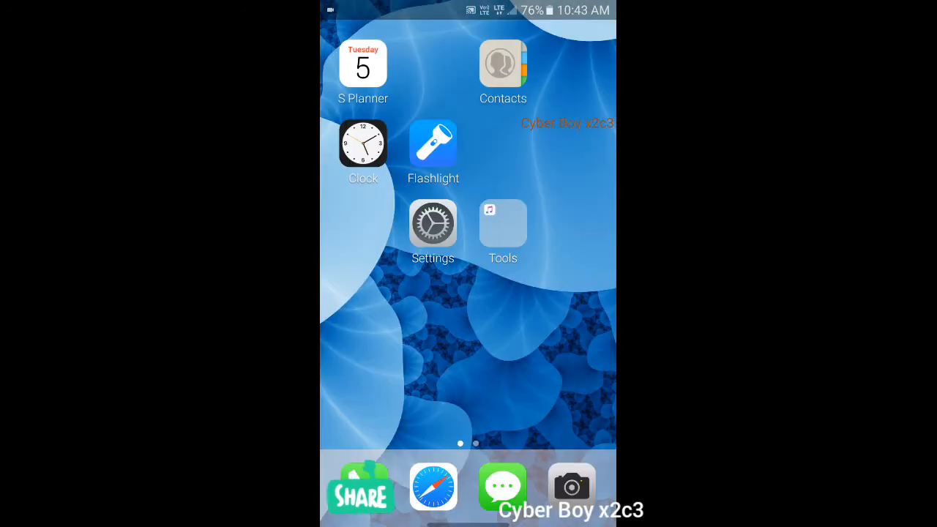
left_click_drag(399, 340, 439, 340)
left_click_drag(513, 355, 366, 355)
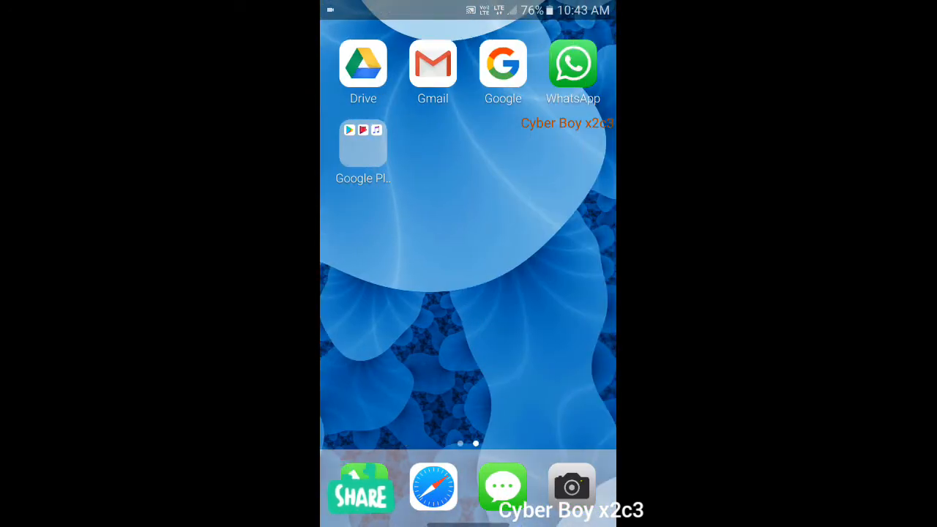
left_click(503, 65)
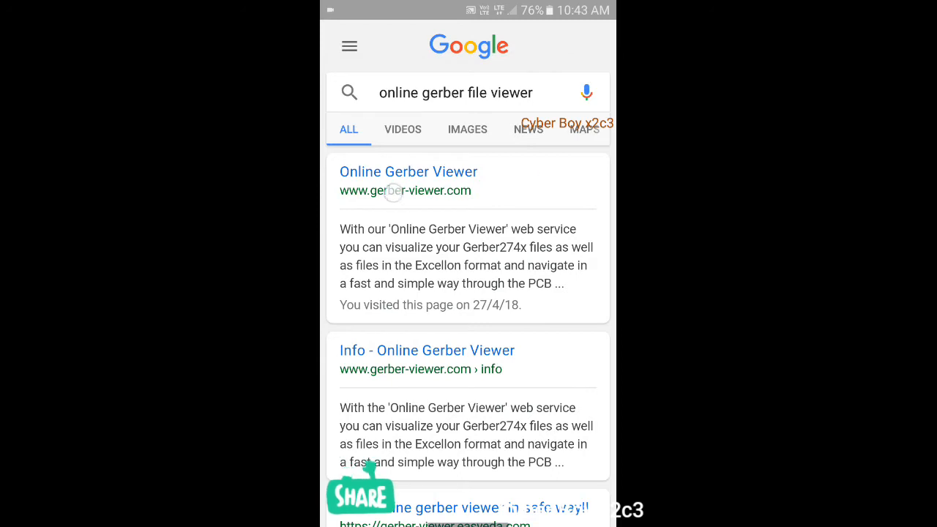
scroll(390, 213, "down", 1)
scroll(391, 193, "up", 1)
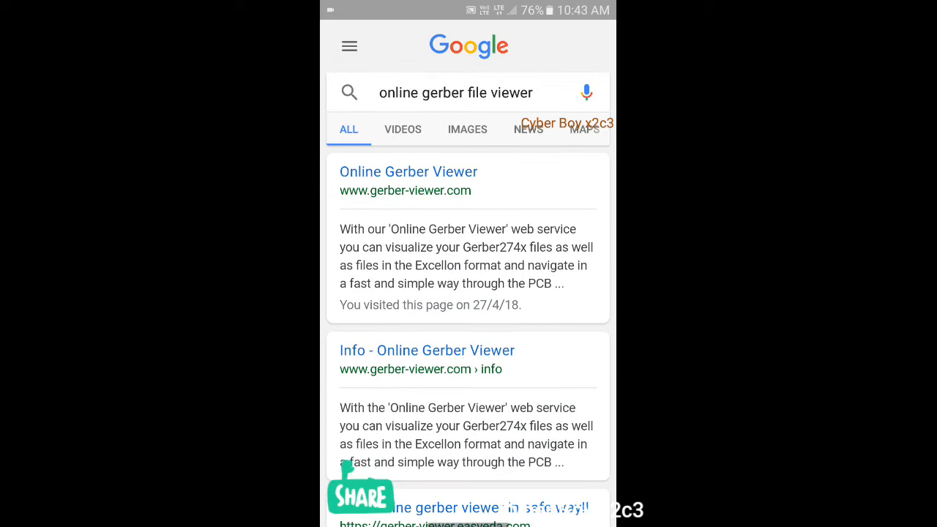
- Load gerber-viewer.com in the full browser and zoom onto the Choose File area
left_click(408, 176)
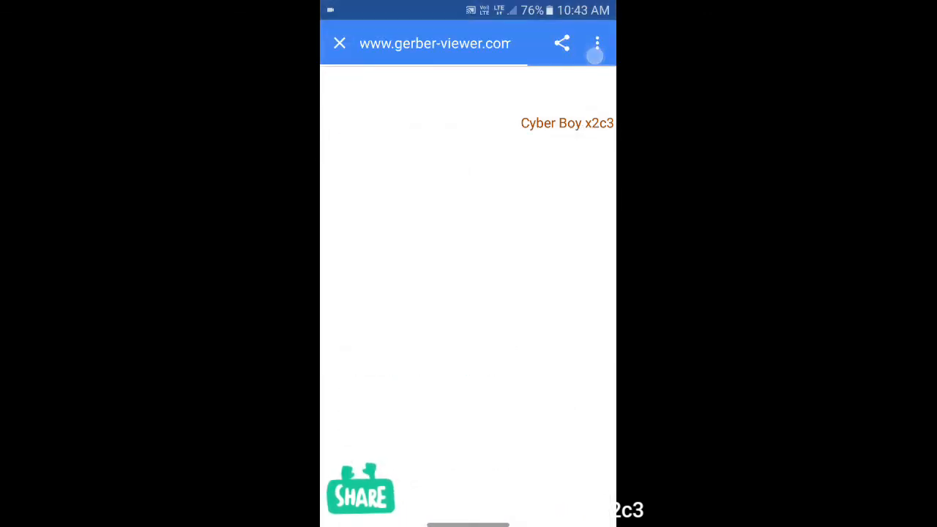
left_click(595, 45)
left_click(464, 161)
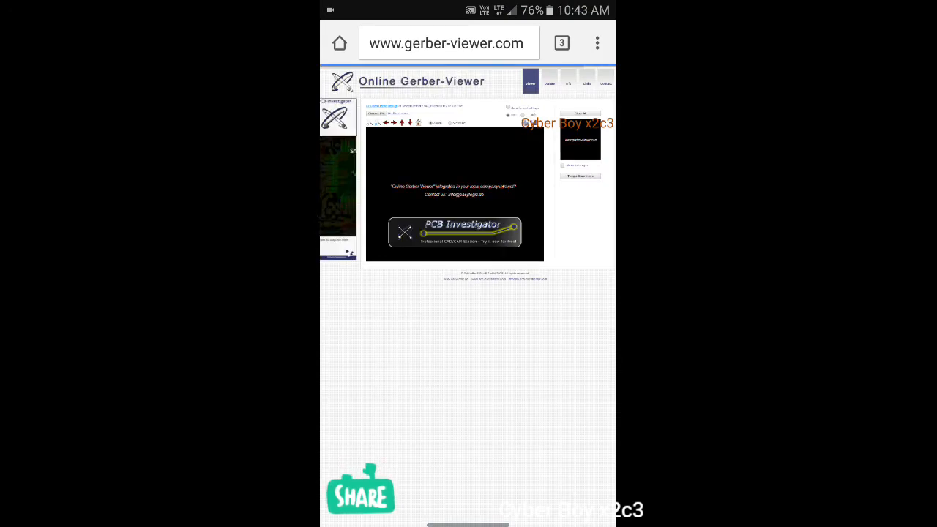
scroll(431, 161, "up", 5)
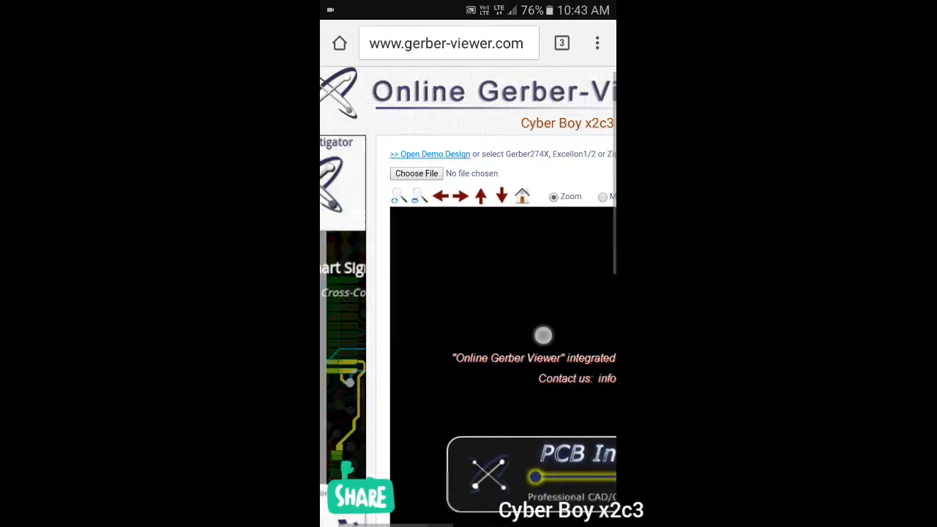
scroll(469, 329, "right", 5)
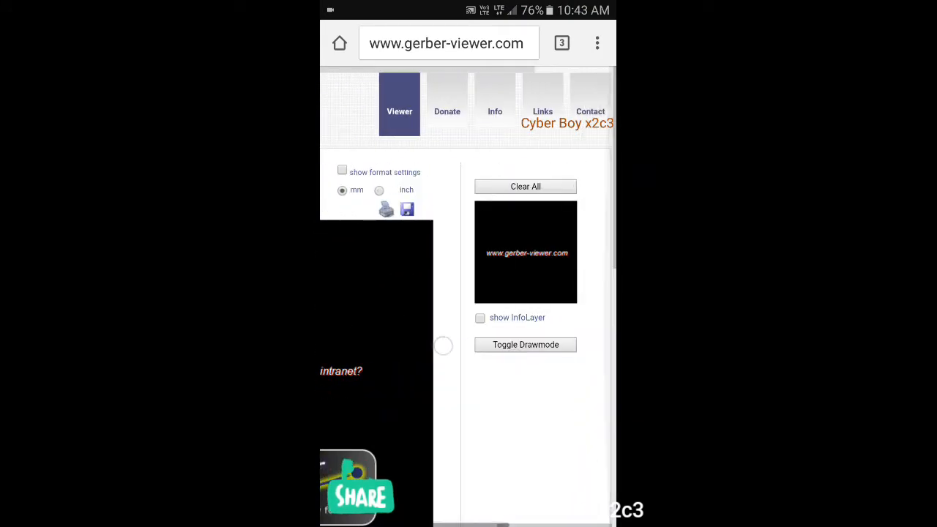
scroll(469, 330, "left", 5)
scroll(469, 329, "left", 5)
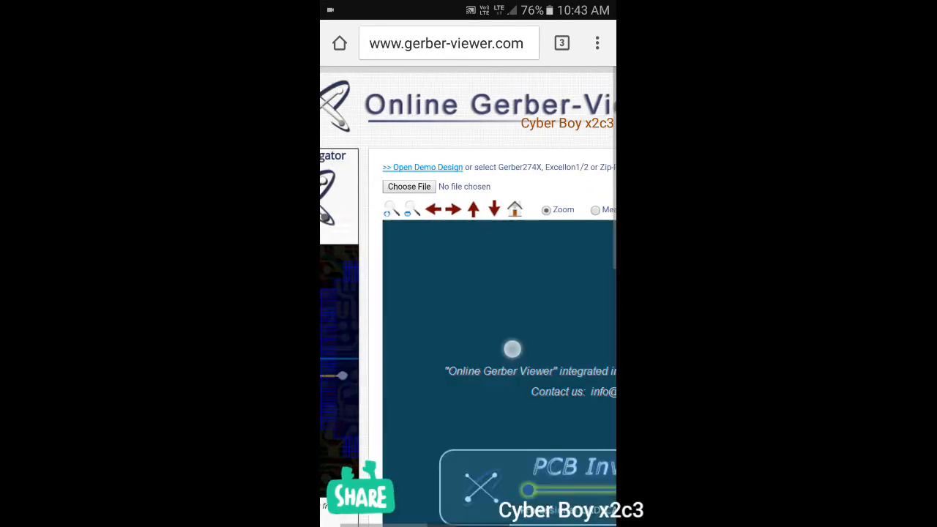
scroll(468, 293, "down", 5)
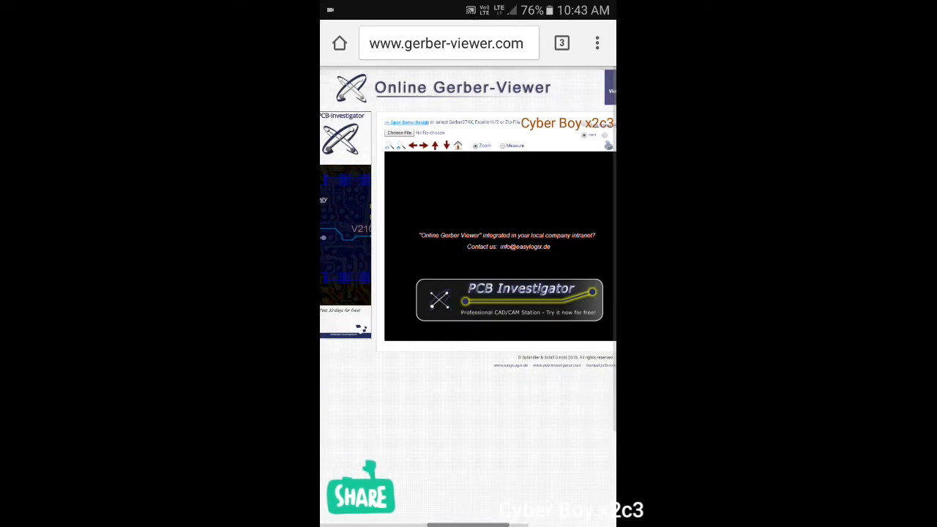
scroll(468, 293, "up", 5)
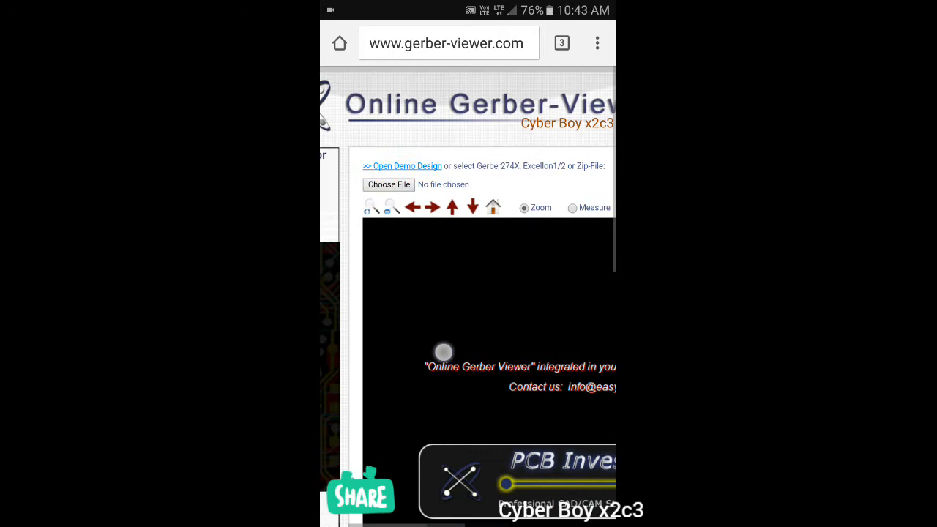
scroll(469, 293, "up", 5)
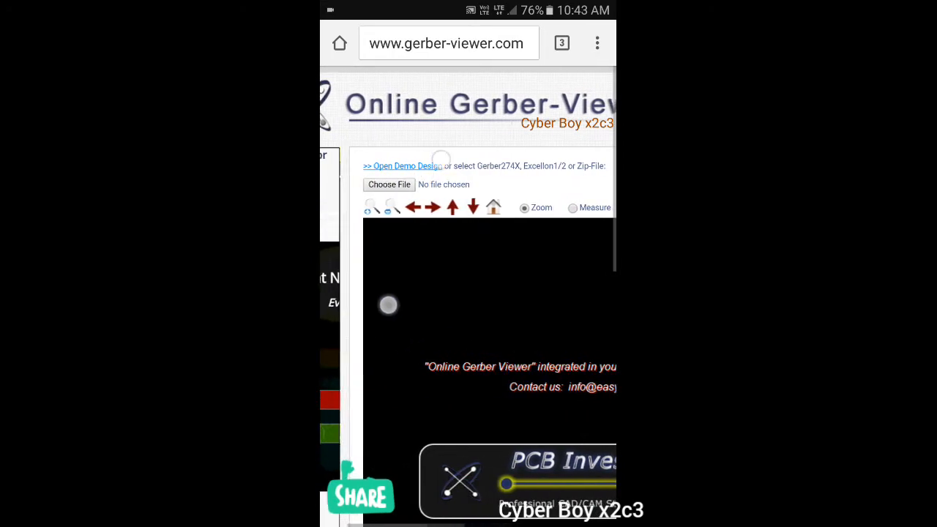
scroll(387, 325, "up", 3)
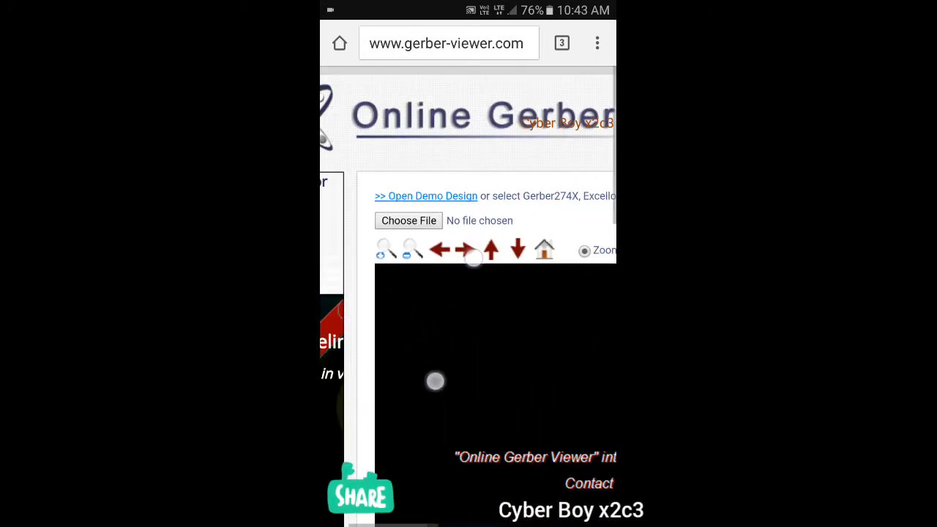
left_click(423, 129)
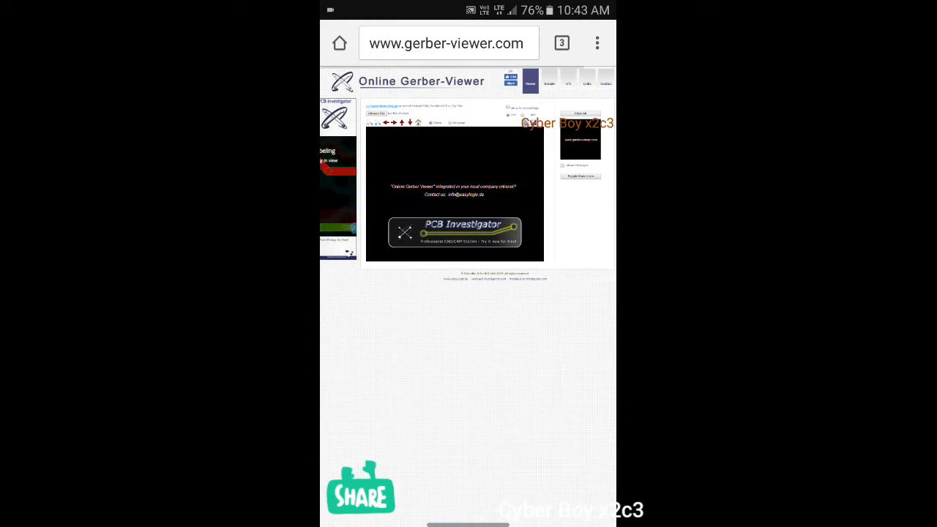
scroll(383, 200, "up", 5)
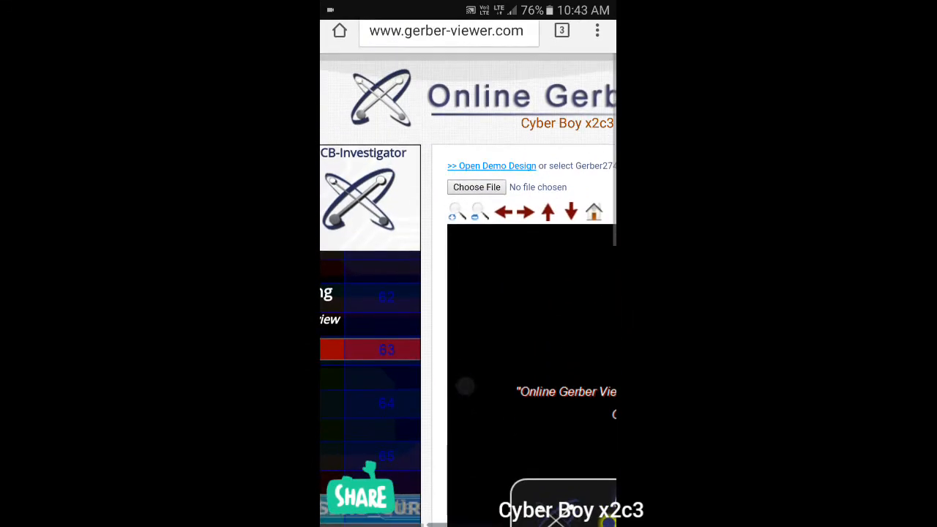
left_click_drag(423, 372, 441, 284)
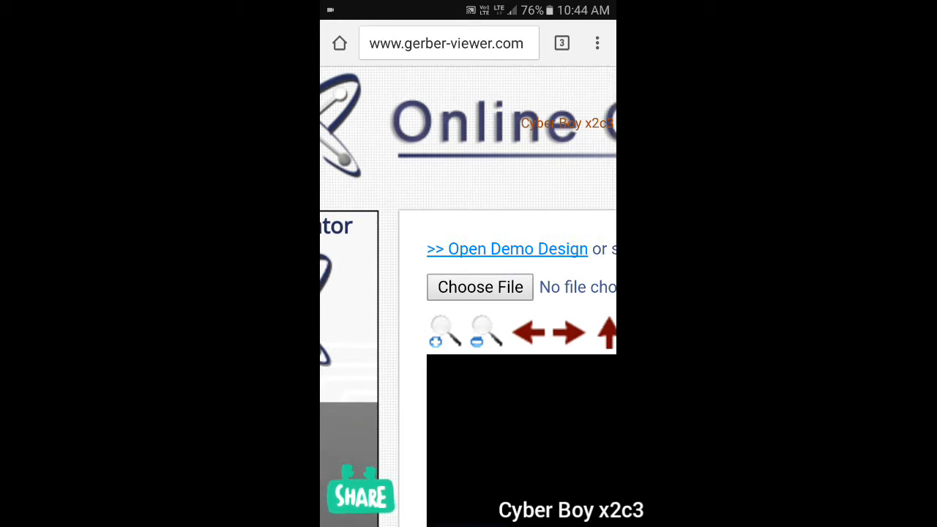
- Choose File on the viewer page and pick Documents as the file source
left_click(480, 287)
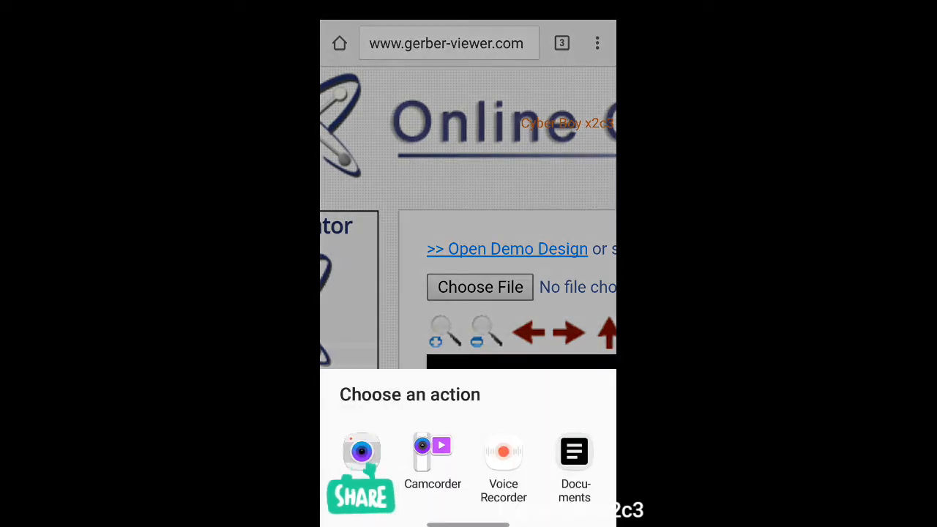
left_click(575, 465)
left_click(574, 461)
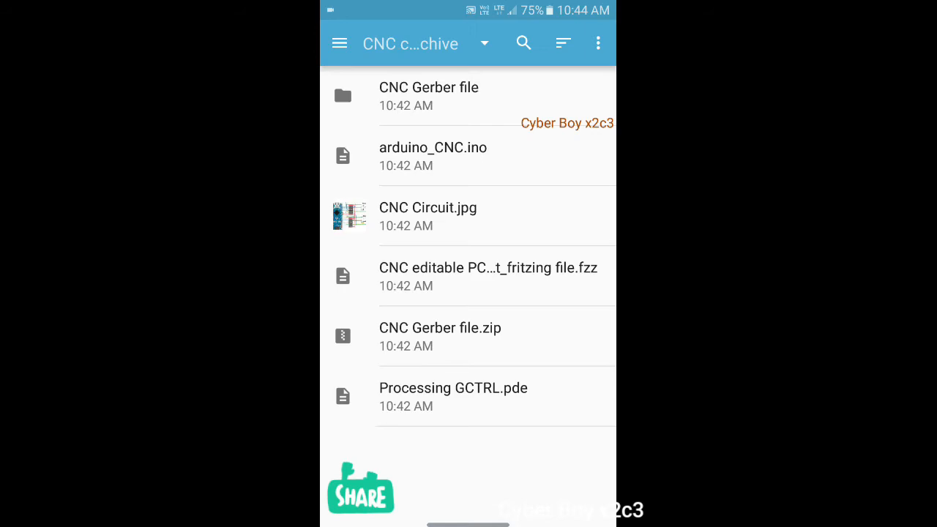
- Select CNC Gerber file.zip from Device storage > Download in the picker
left_click(339, 43)
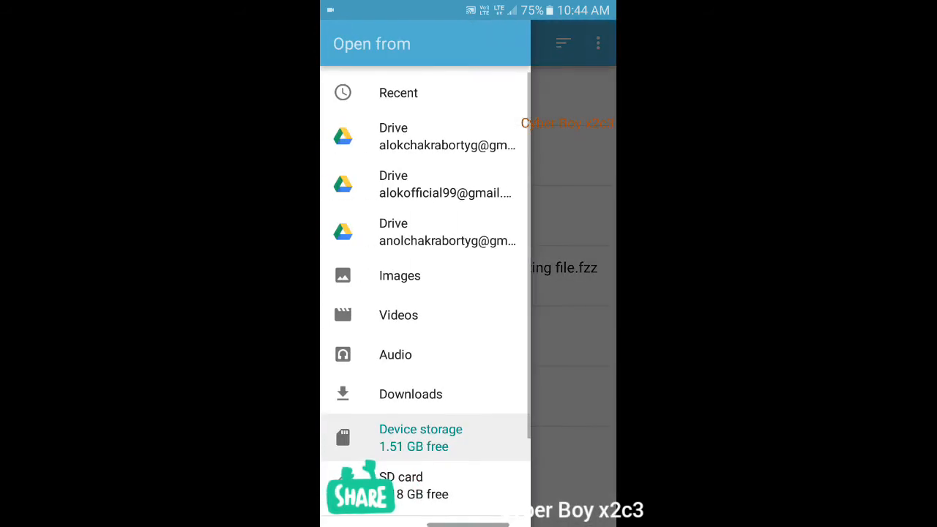
left_click(410, 436)
left_click(339, 43)
left_click(421, 437)
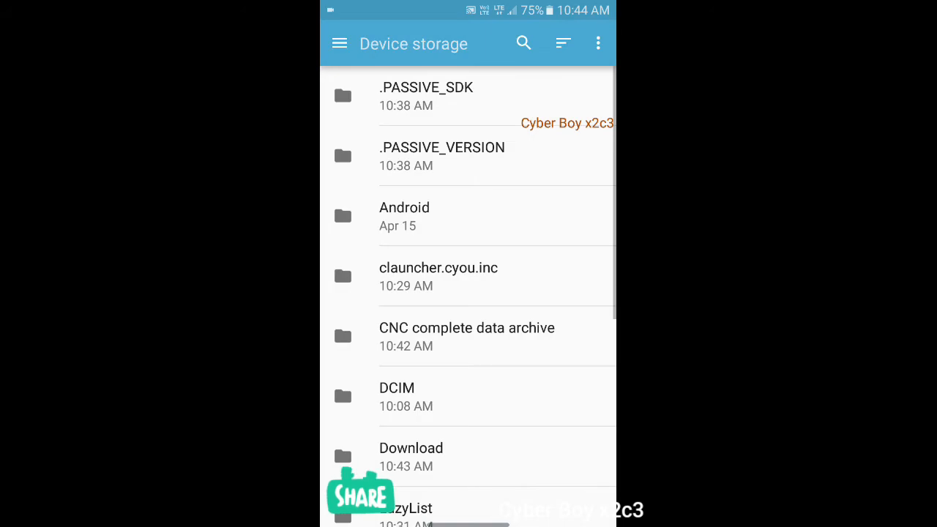
scroll(512, 329, "down", 3)
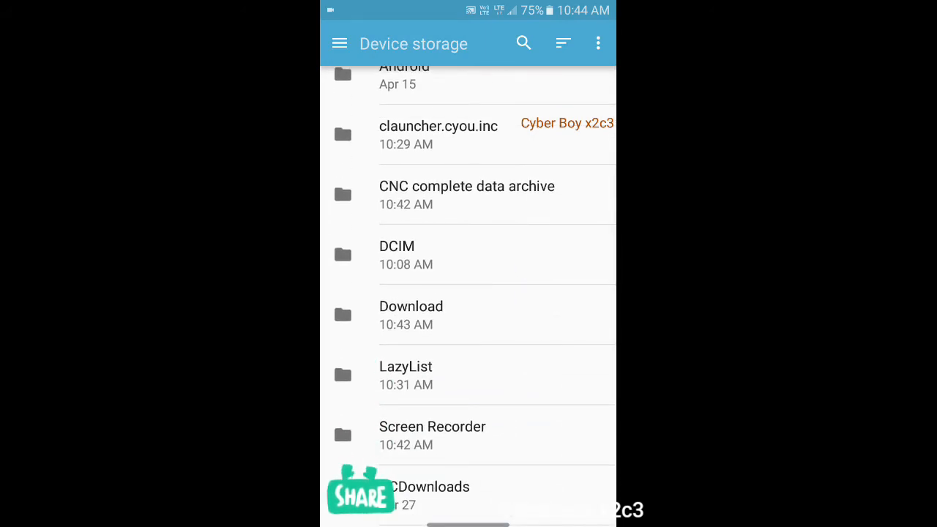
left_click(440, 315)
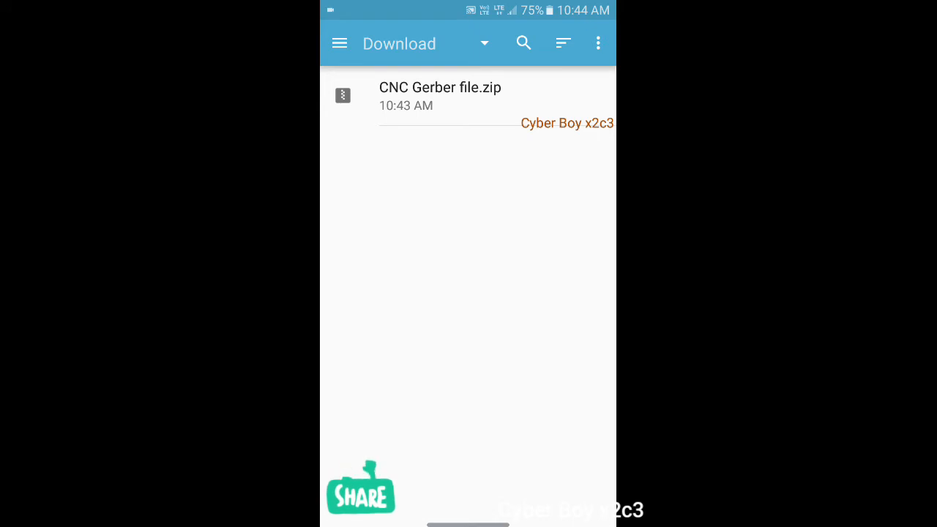
left_click(440, 95)
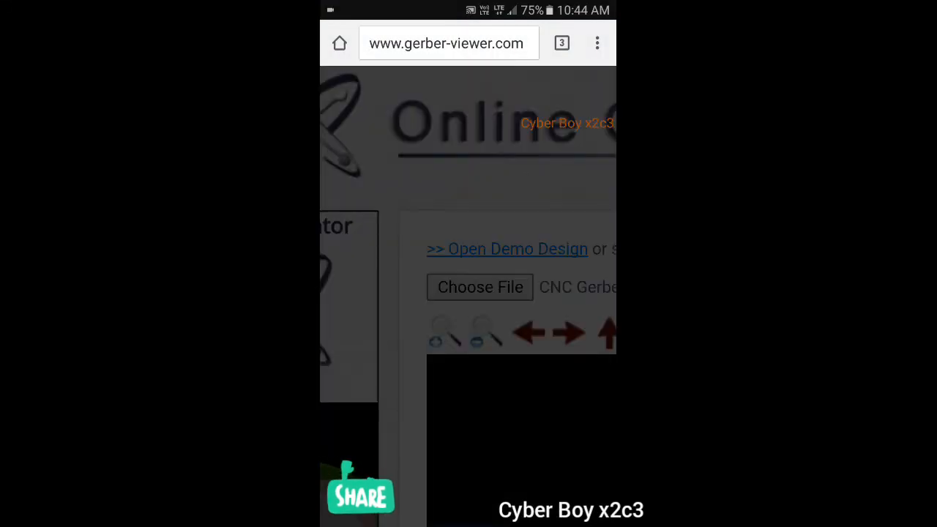
mouse_move(512, 366)
left_mouse_down()
mouse_move(484, 183)
mouse_move(422, 273)
mouse_move(381, 220)
left_mouse_up()
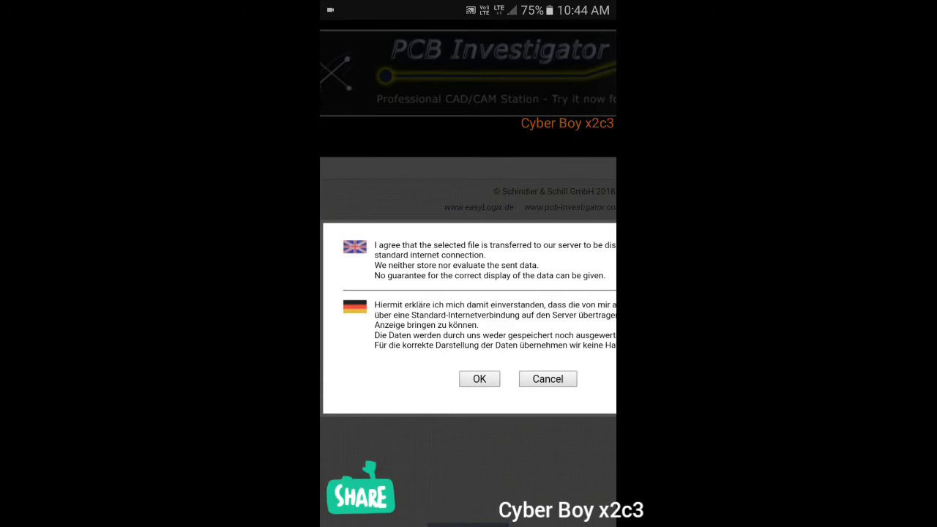
- Agree to the upload consent so the seven CNC layers load, then frame the layer list
left_click(480, 379)
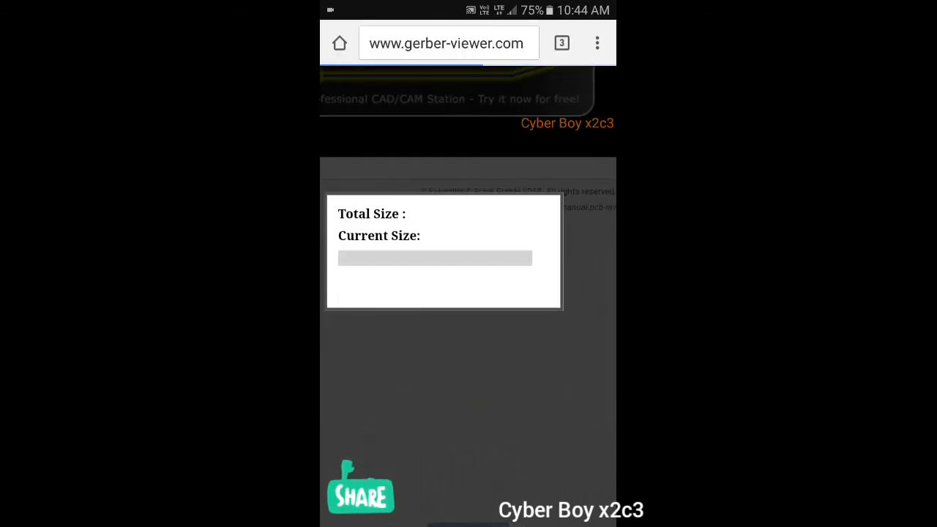
left_click_drag(561, 242, 512, 308)
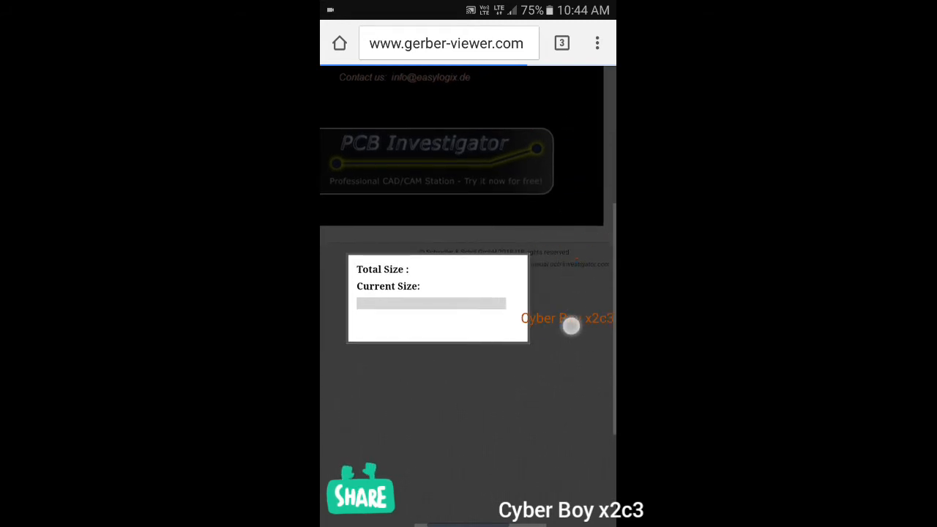
mouse_move(568, 322)
left_mouse_down()
mouse_move(568, 376)
mouse_move(418, 373)
left_mouse_up()
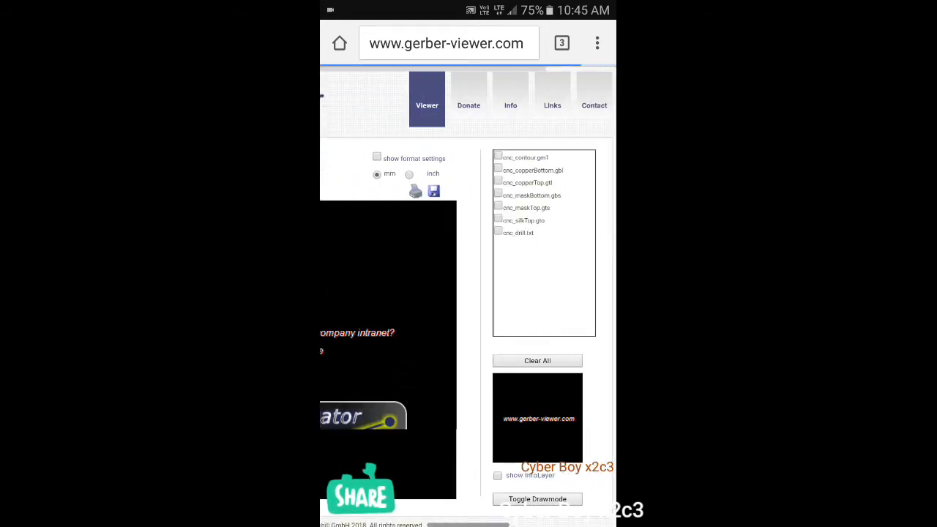
left_click_drag(541, 131, 512, 131)
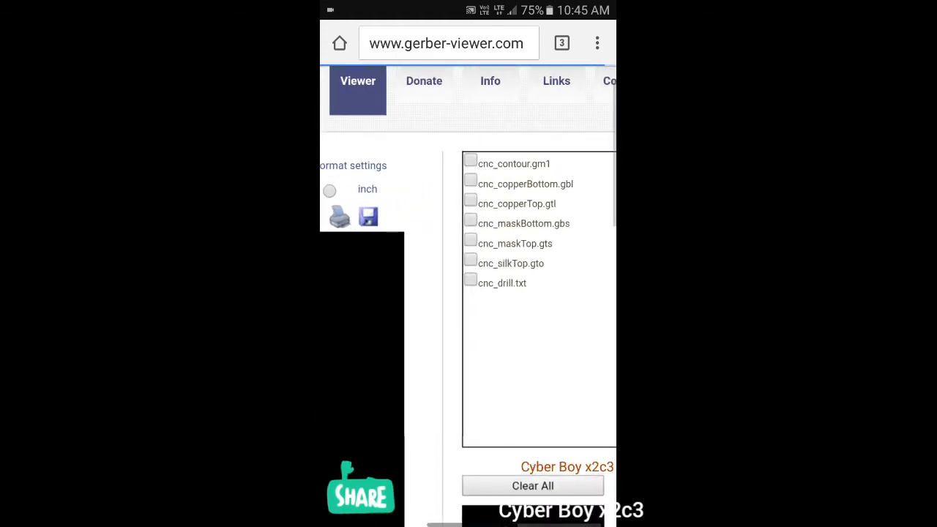
- Enable the cnc_contour.gm1 and cnc_copperTop.gtl layers among the seven, then view the whole board
mouse_move(468, 296)
left_mouse_down()
mouse_move(468, 439)
mouse_move(380, 440)
left_mouse_up()
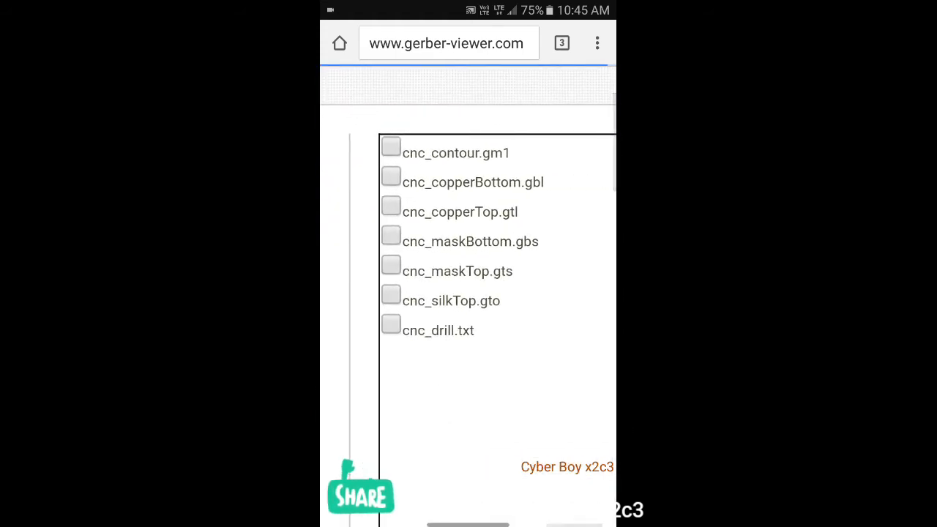
left_click_drag(521, 101, 512, 88)
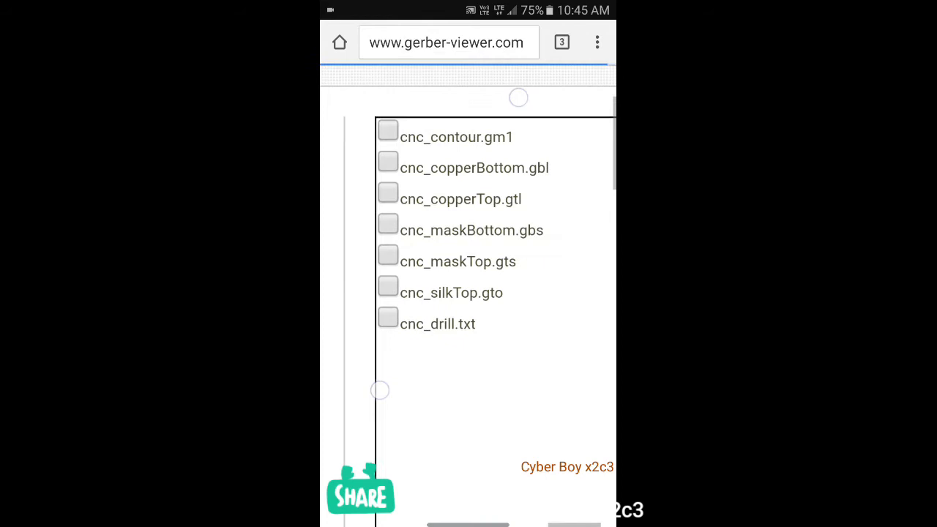
left_click(388, 136)
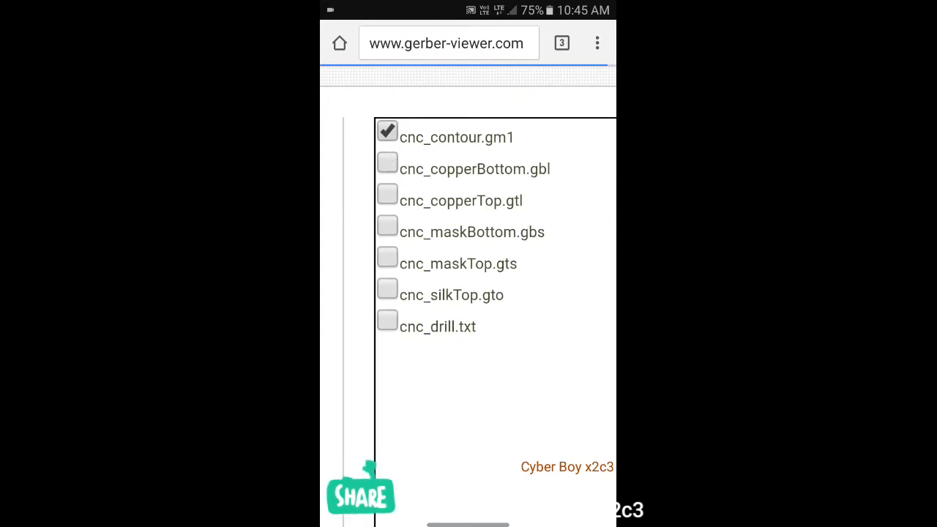
left_click(387, 194)
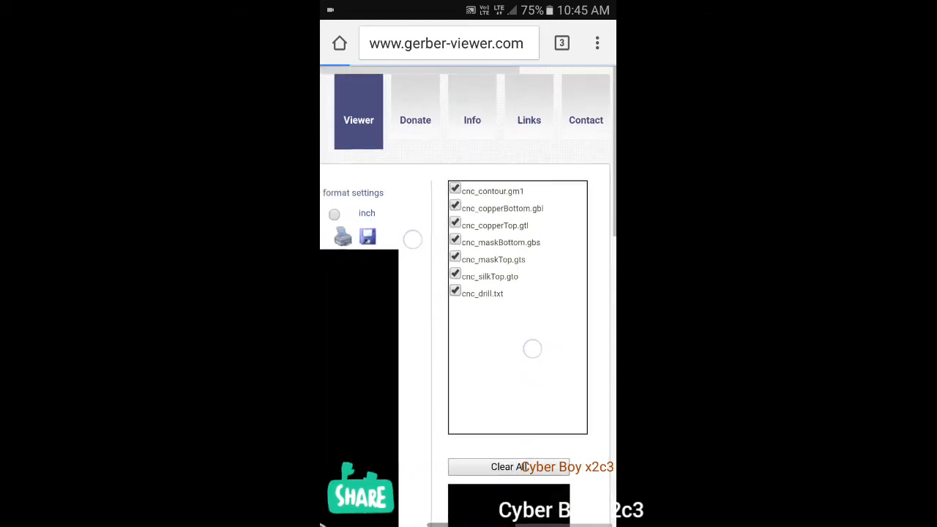
mouse_move(469, 407)
left_mouse_down()
mouse_move(555, 397)
mouse_move(474, 411)
left_mouse_up()
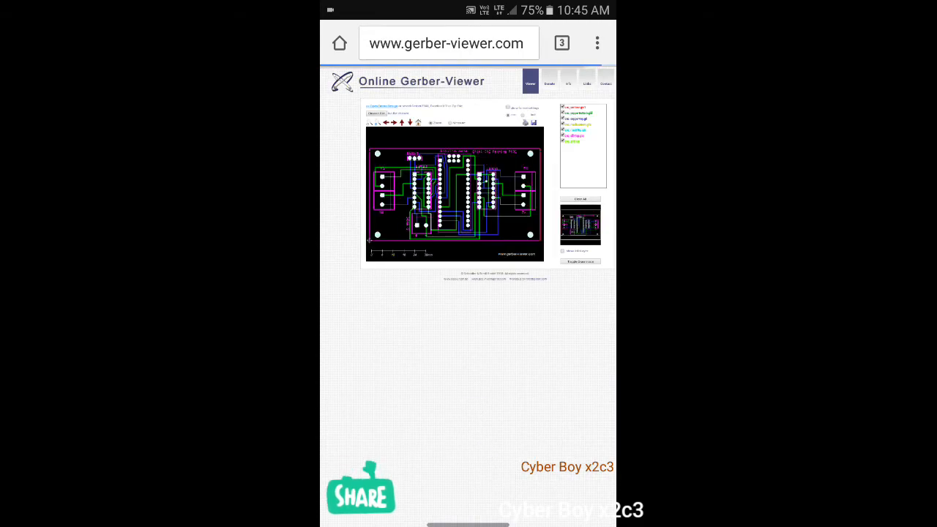
left_click_drag(454, 198, 498, 323)
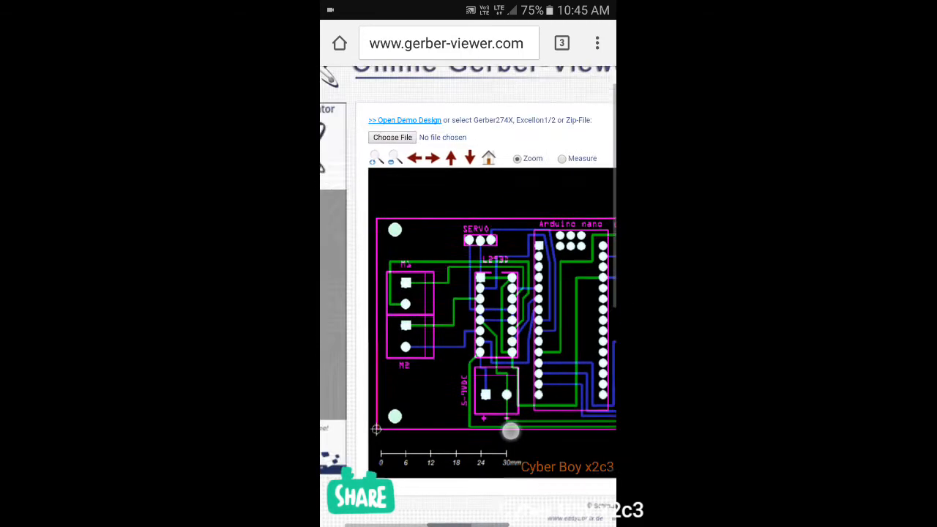
mouse_move(513, 293)
left_mouse_down()
mouse_move(439, 307)
mouse_move(469, 293)
left_mouse_up()
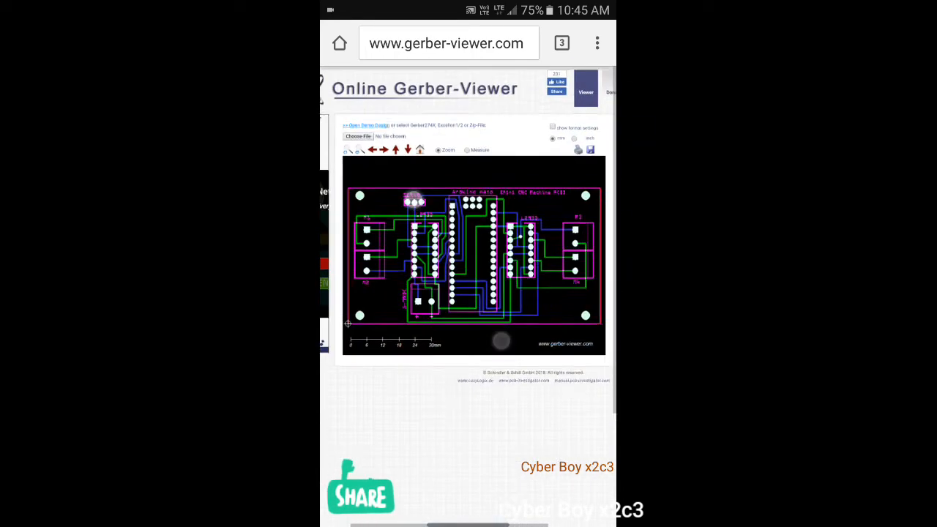
left_click_drag(556, 327, 569, 328)
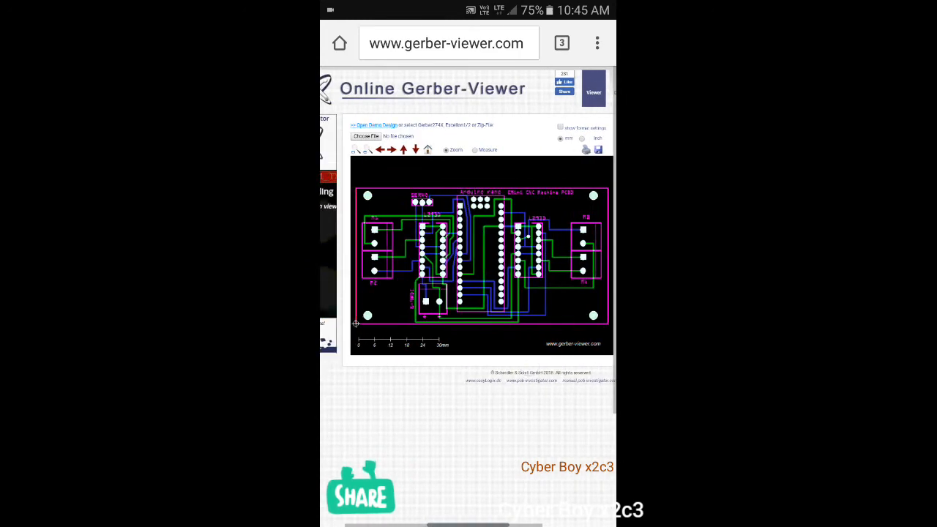
mouse_move(513, 293)
left_mouse_down()
mouse_move(410, 293)
mouse_move(513, 293)
left_mouse_up()
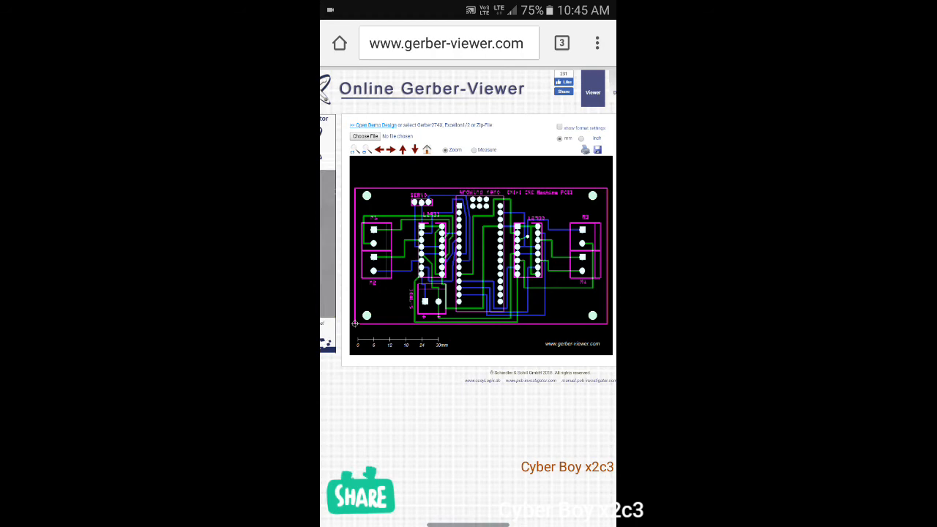
mouse_move(512, 256)
left_mouse_down()
mouse_move(449, 256)
mouse_move(432, 88)
left_mouse_up()
left_click_drag(513, 293, 425, 293)
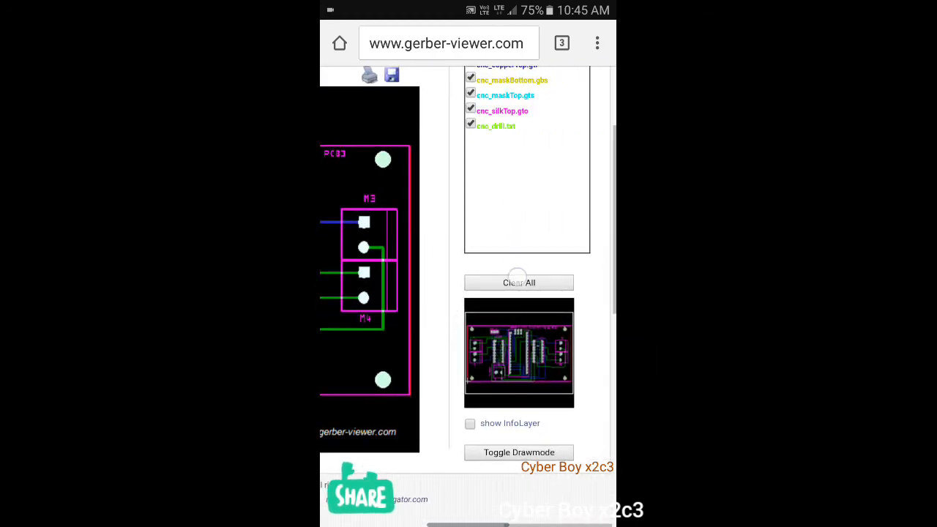
left_click_drag(439, 220, 469, 307)
left_click_drag(395, 190, 454, 293)
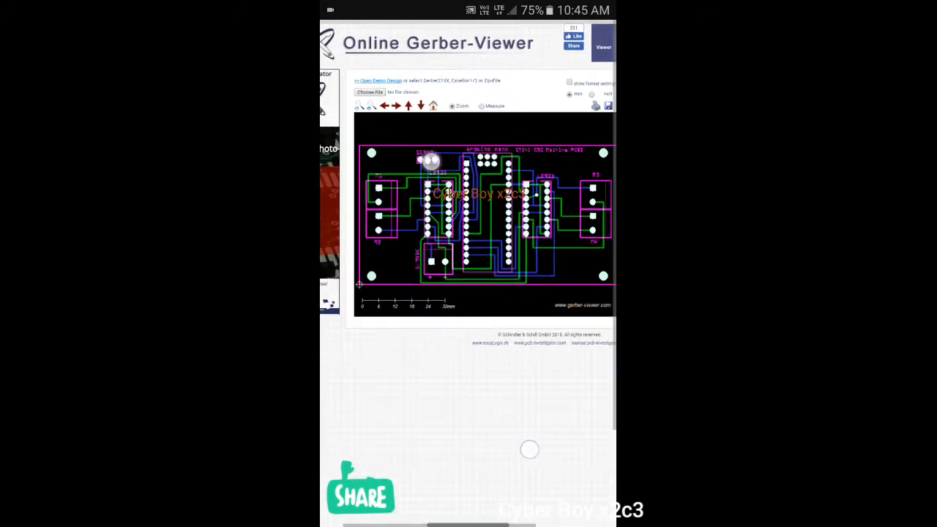
left_click_drag(439, 293, 476, 220)
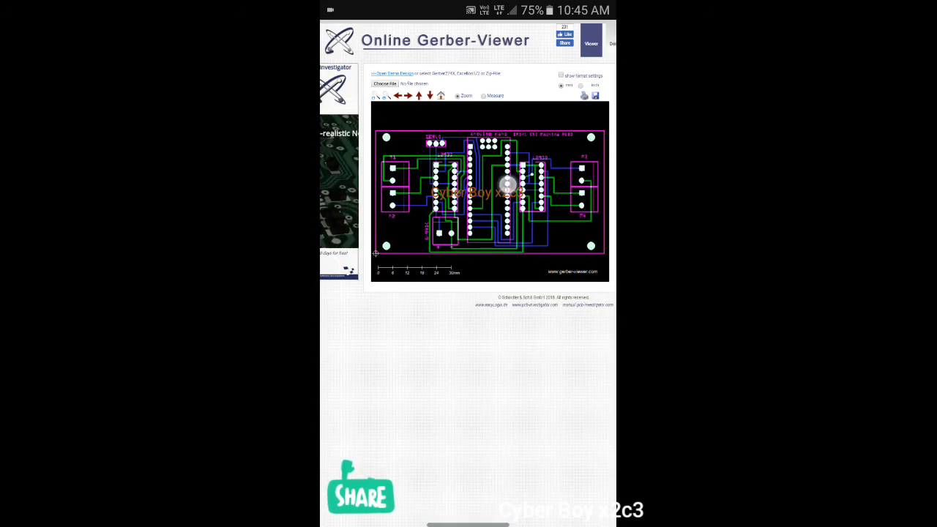
left_click_drag(440, 212, 381, 293)
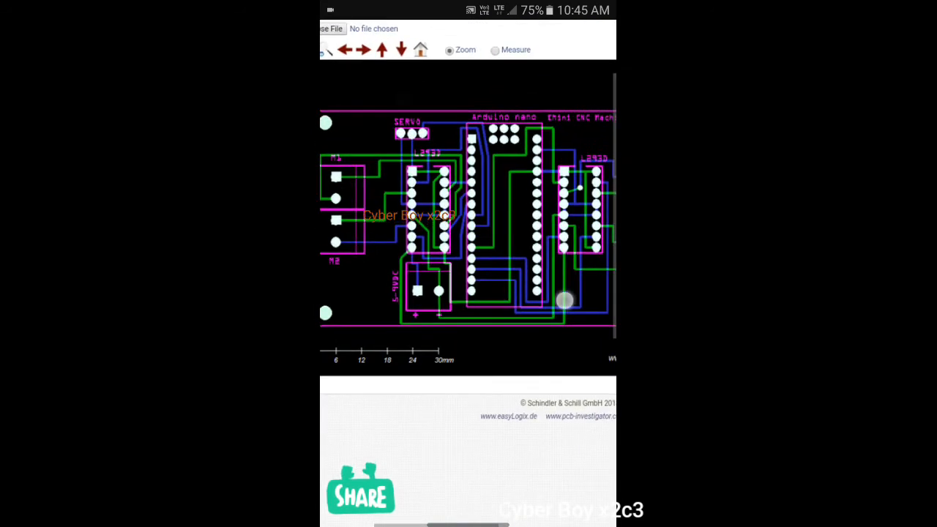
left_click_drag(440, 330, 486, 219)
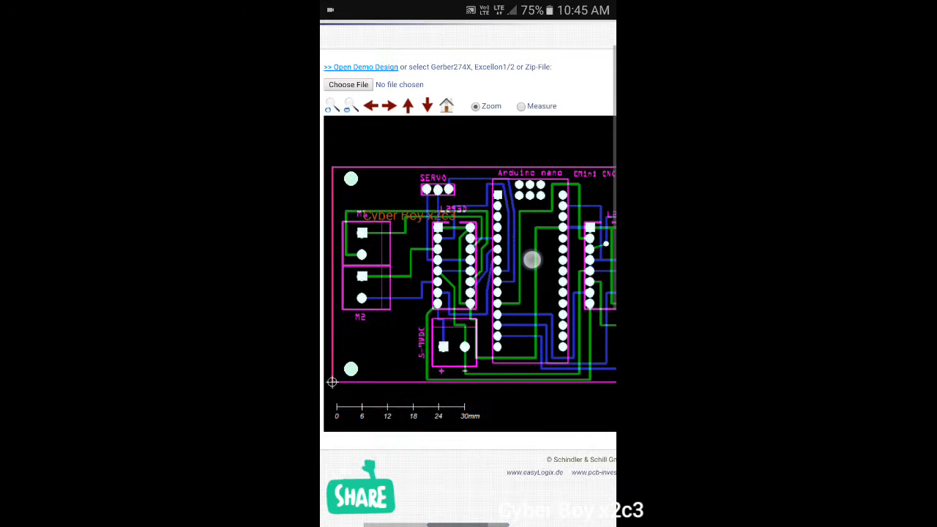
left_click_drag(549, 220, 410, 219)
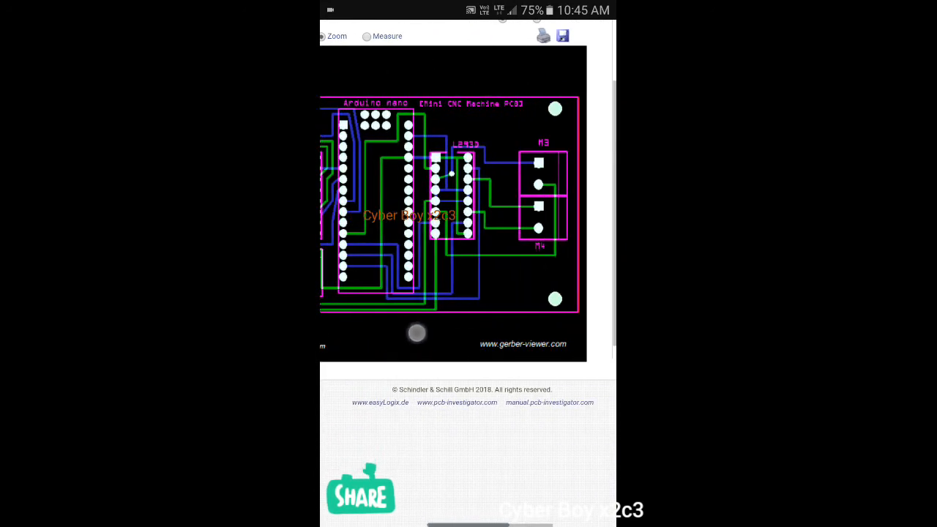
left_click_drag(549, 219, 443, 219)
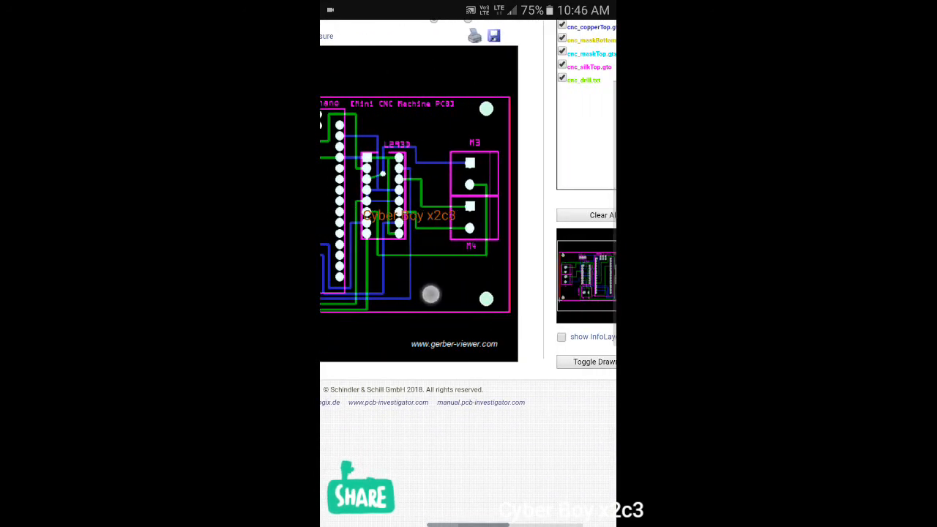
left_click_drag(430, 295, 461, 294)
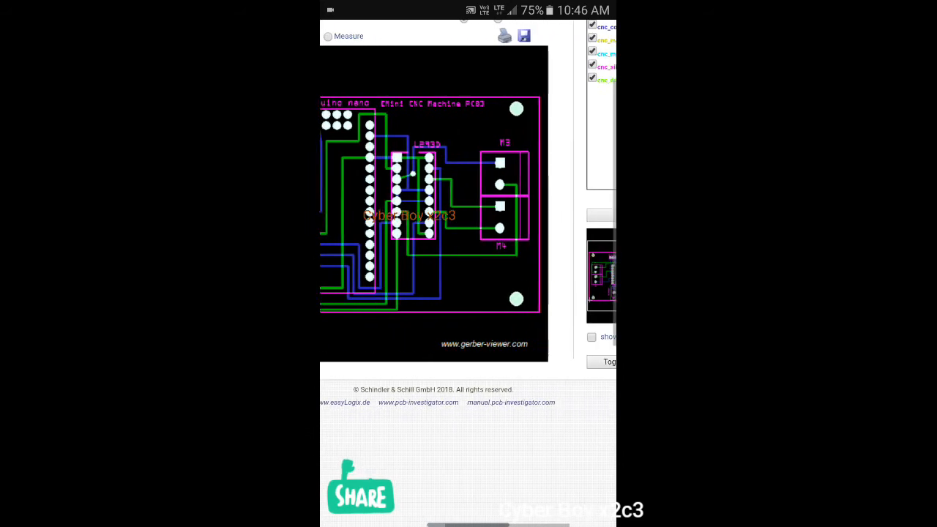
left_click_drag(512, 183, 410, 219)
left_click_drag(469, 183, 468, 308)
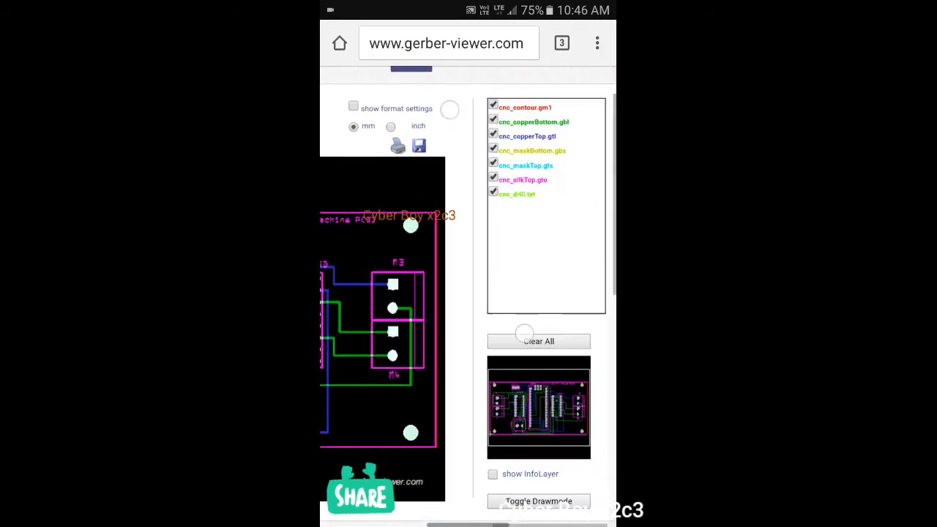
left_click_drag(523, 333, 491, 333)
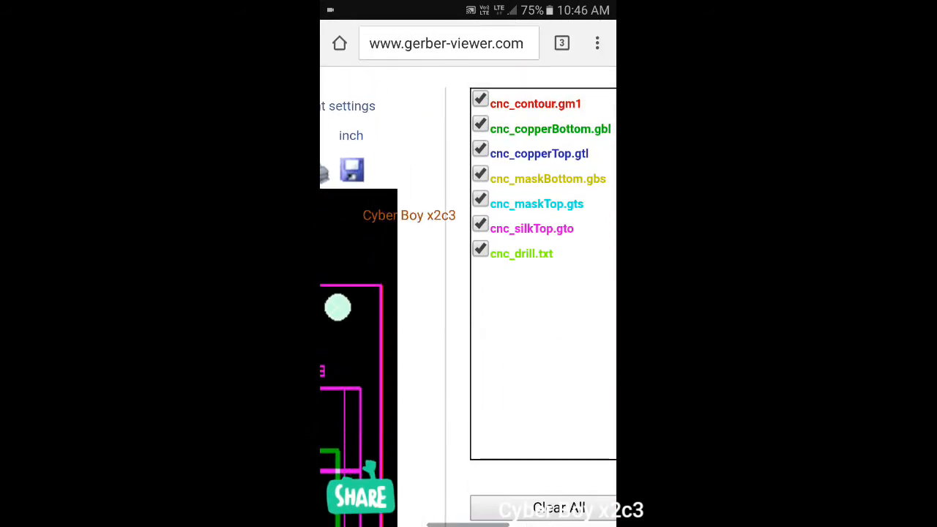
mouse_move(410, 293)
left_mouse_down()
mouse_move(572, 293)
mouse_move(405, 292)
left_mouse_up()
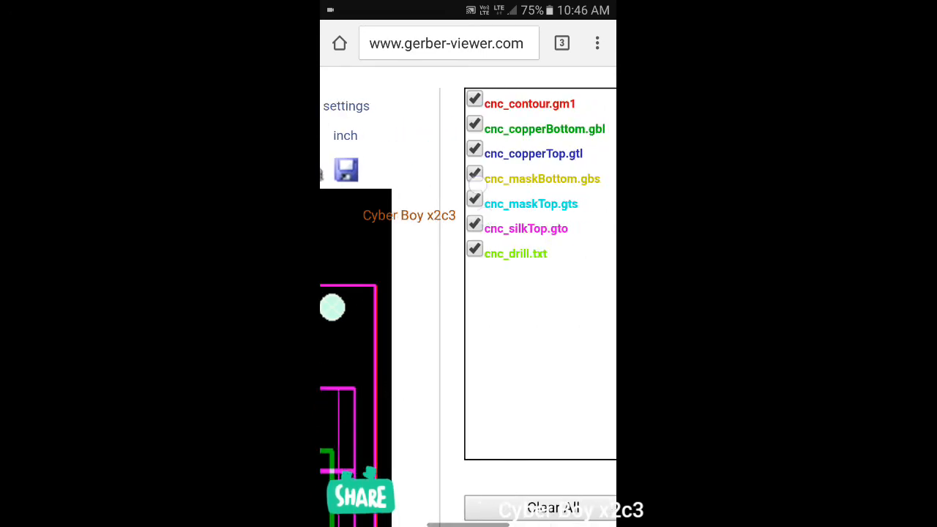
mouse_move(513, 146)
left_mouse_down()
mouse_move(498, 205)
mouse_move(527, 356)
left_mouse_up()
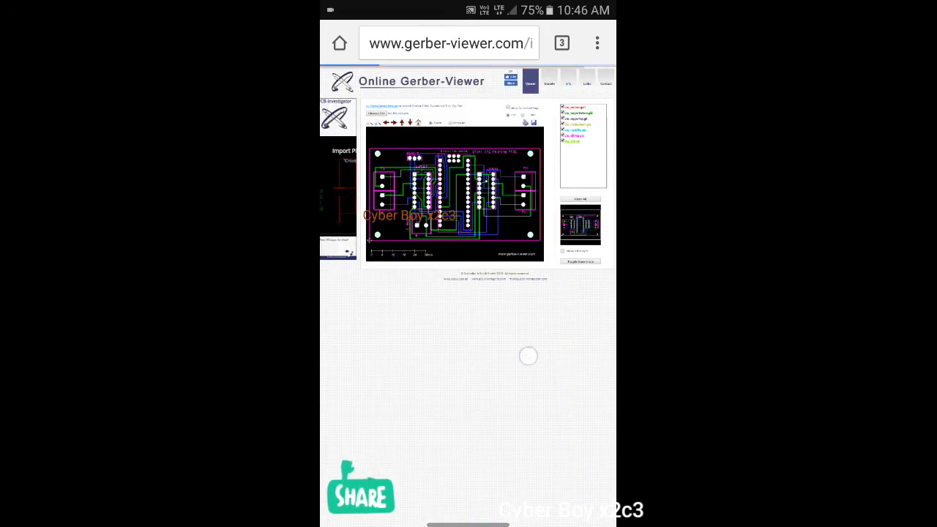
left_click_drag(527, 219, 571, 366)
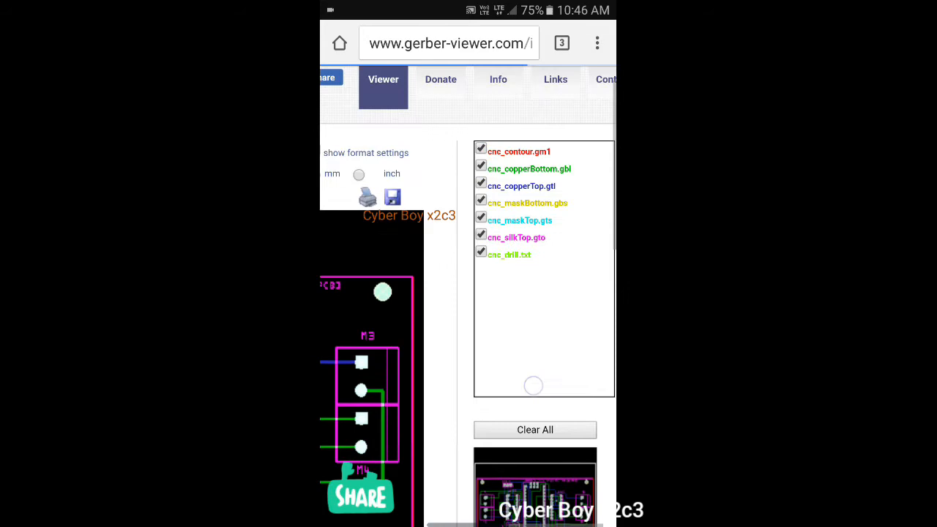
left_click(498, 81)
left_click_drag(440, 220, 475, 293)
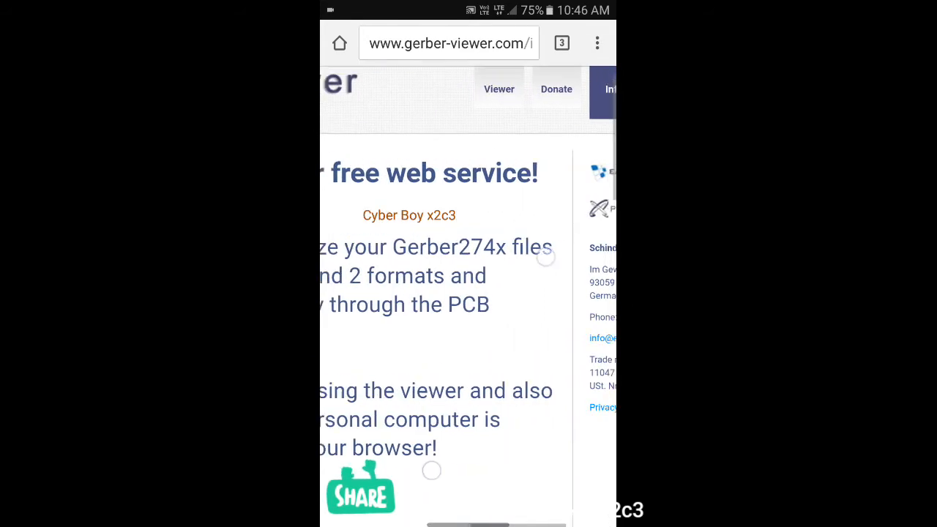
left_click(477, 98)
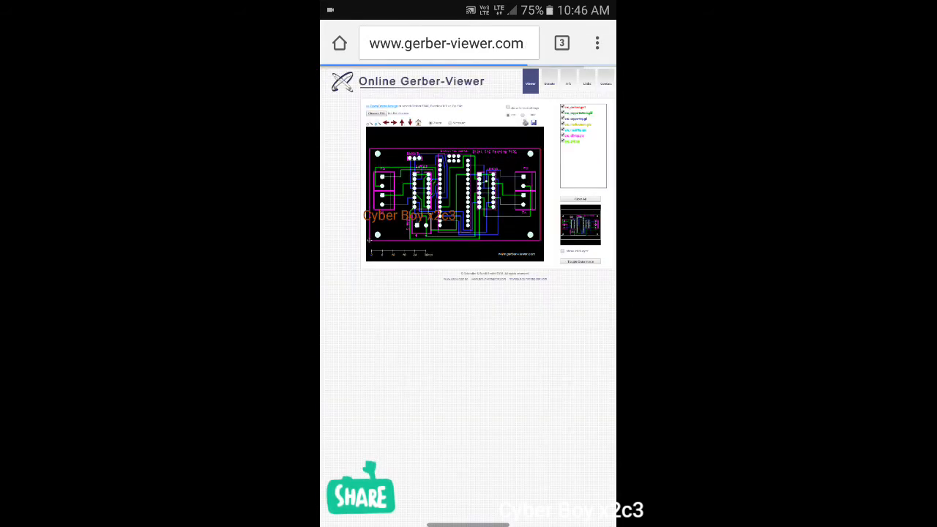
mouse_move(454, 191)
left_mouse_down()
mouse_move(512, 329)
mouse_move(387, 351)
left_mouse_up()
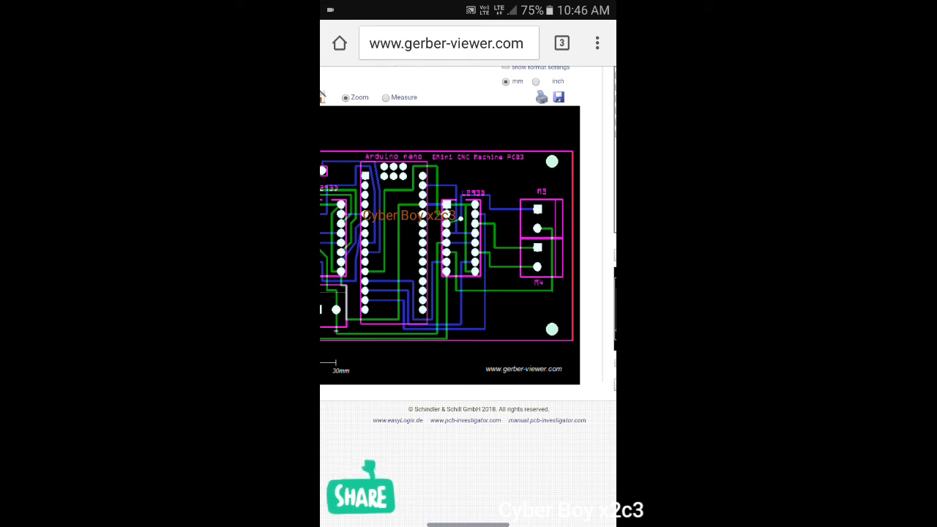
left_click_drag(549, 256, 440, 256)
left_click_drag(454, 293, 495, 336)
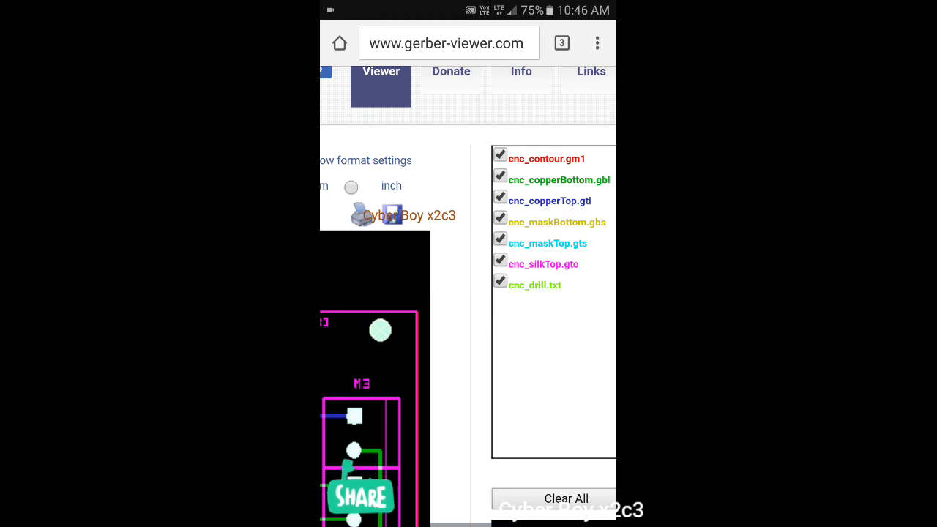
left_click_drag(513, 330, 443, 330)
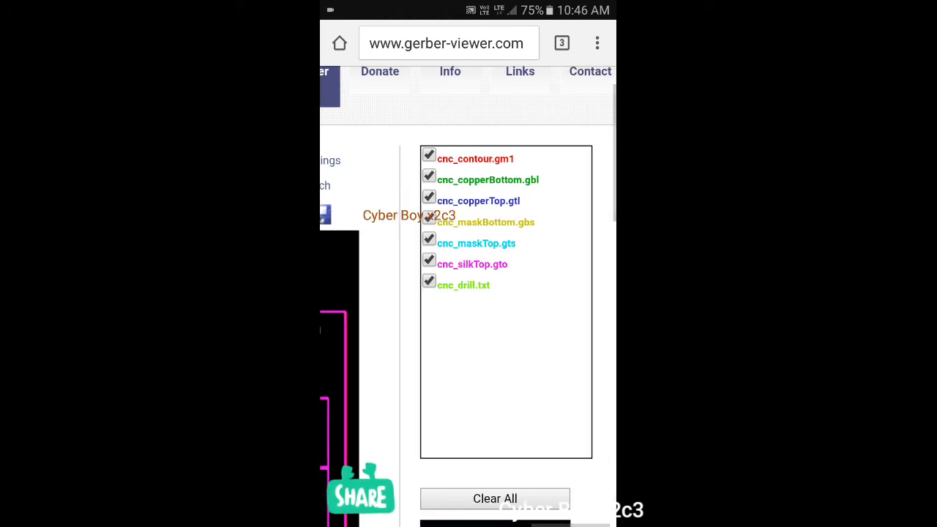
left_click_drag(384, 395, 572, 351)
left_click_drag(512, 329, 410, 330)
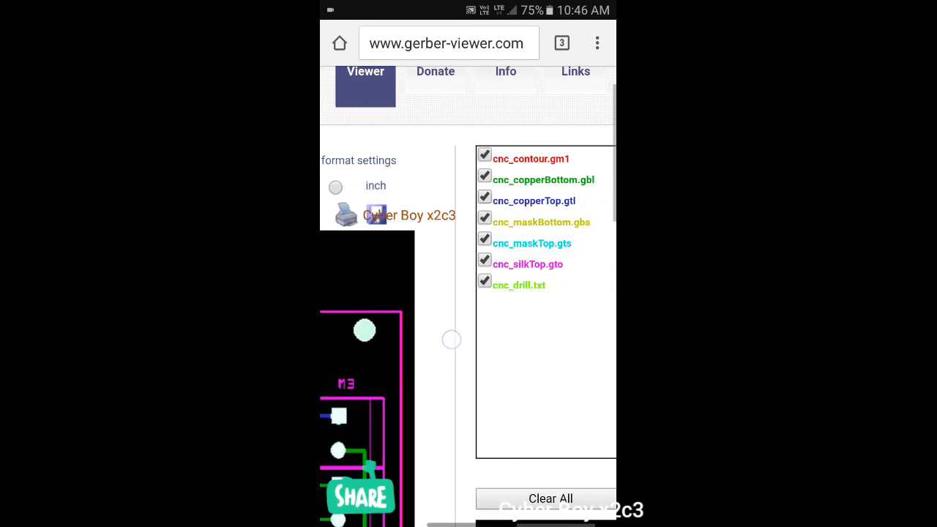
mouse_move(439, 256)
left_mouse_down()
mouse_move(554, 222)
mouse_move(513, 117)
left_mouse_up()
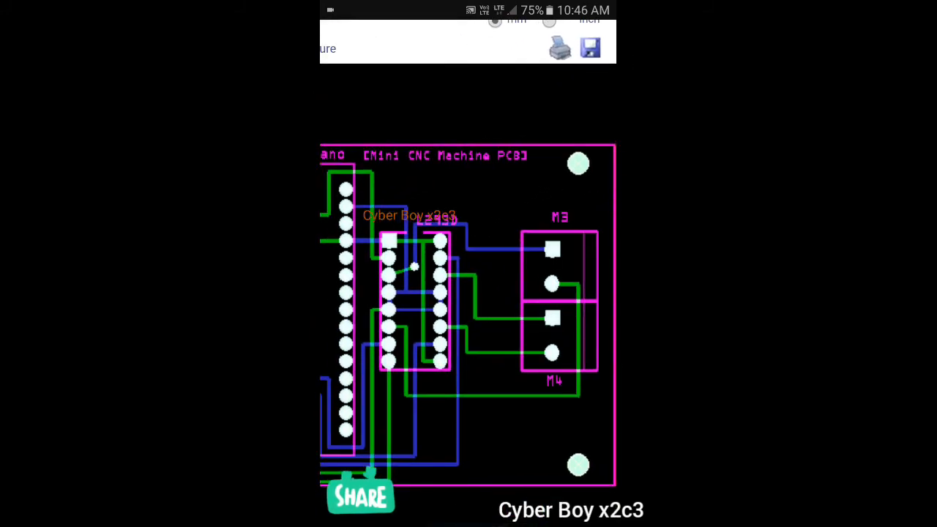
left_click(496, 255)
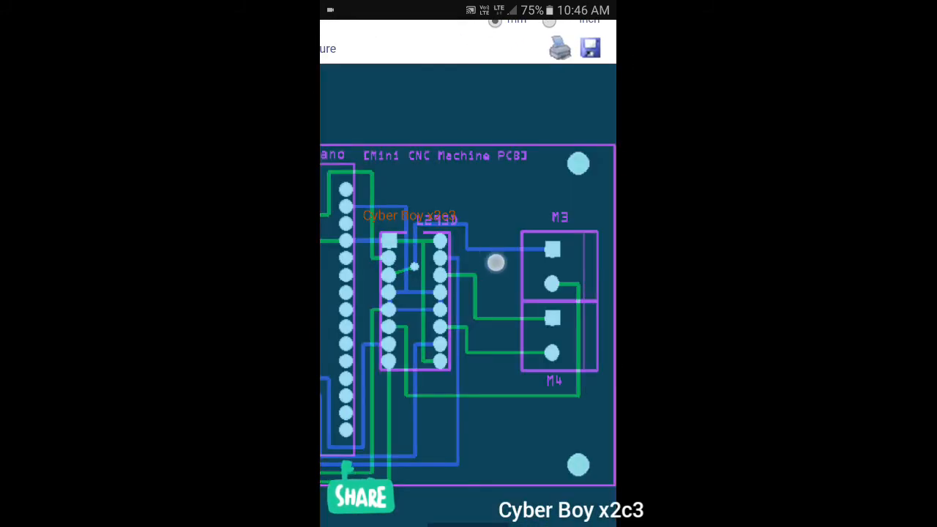
right_click(496, 262)
left_click(469, 424)
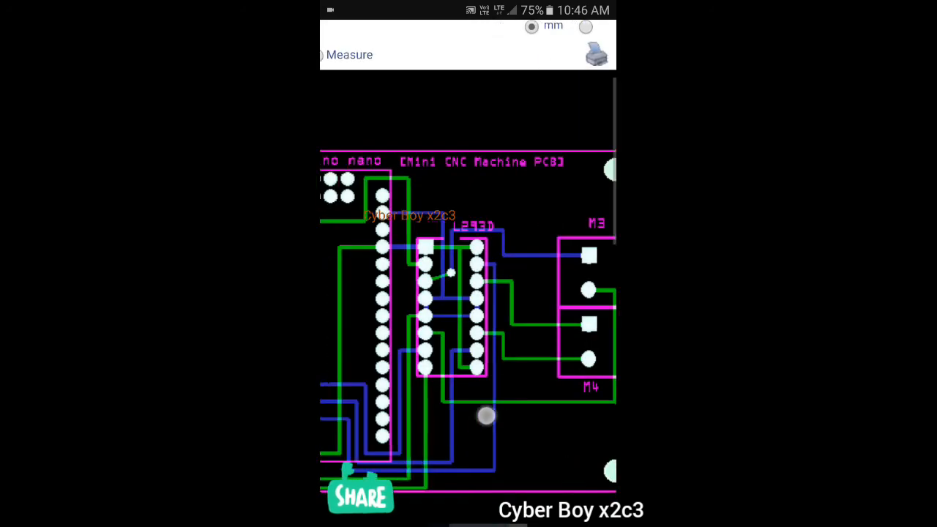
left_click_drag(512, 293, 469, 278)
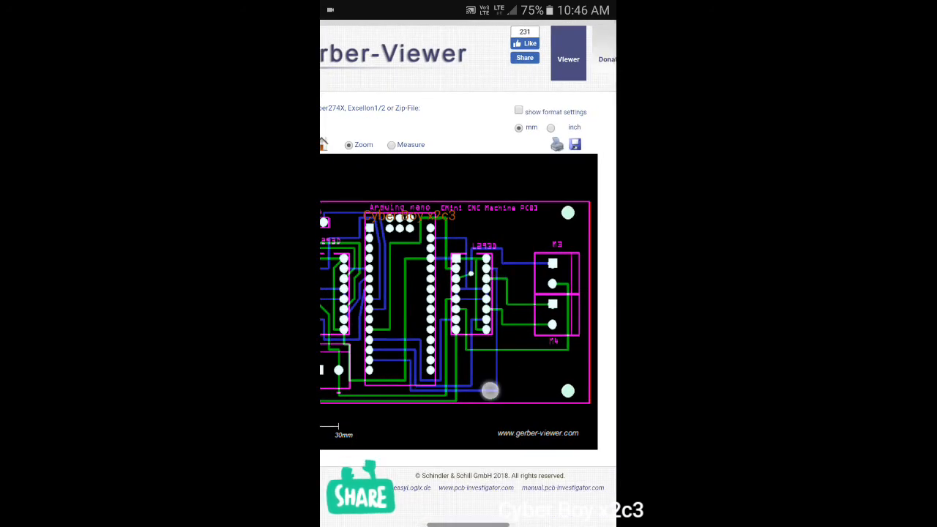
left_click_drag(410, 381, 484, 395)
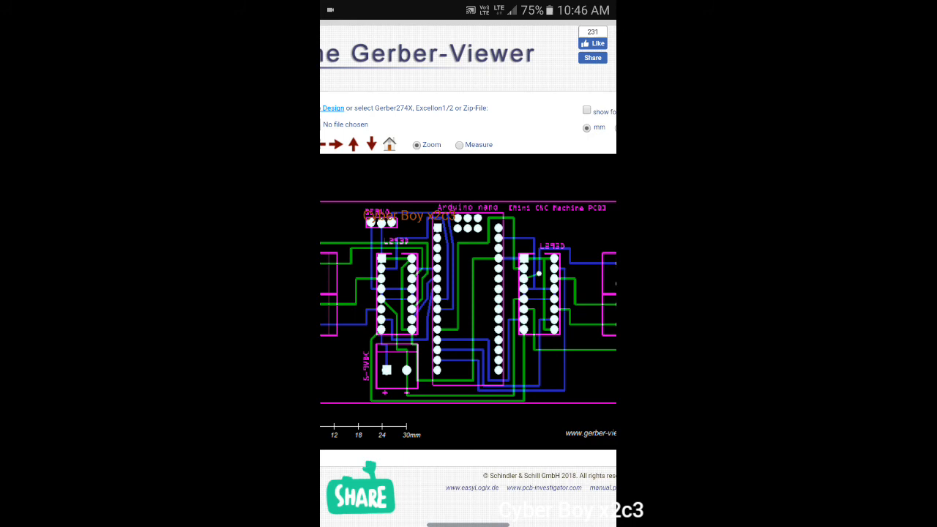
- Download the rendered board image as Default.png and check it in the notification shade
left_click(539, 293)
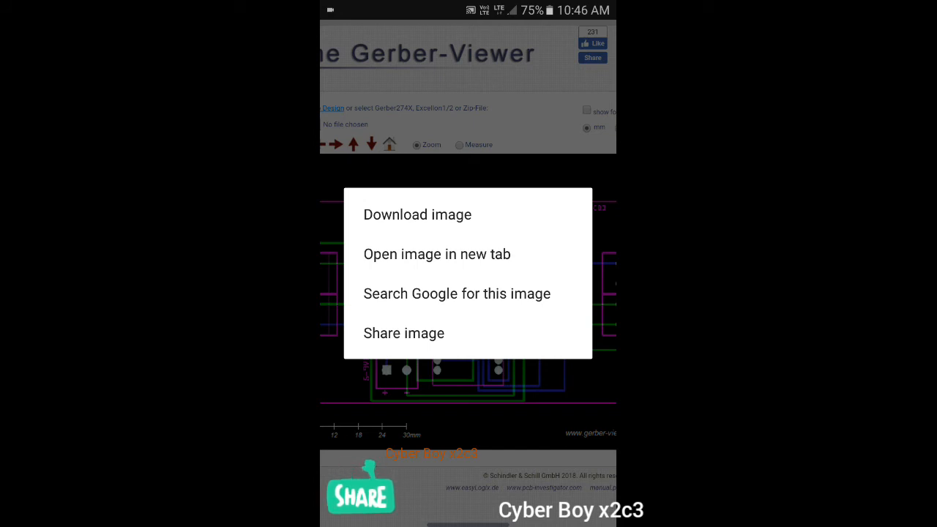
left_click(417, 214)
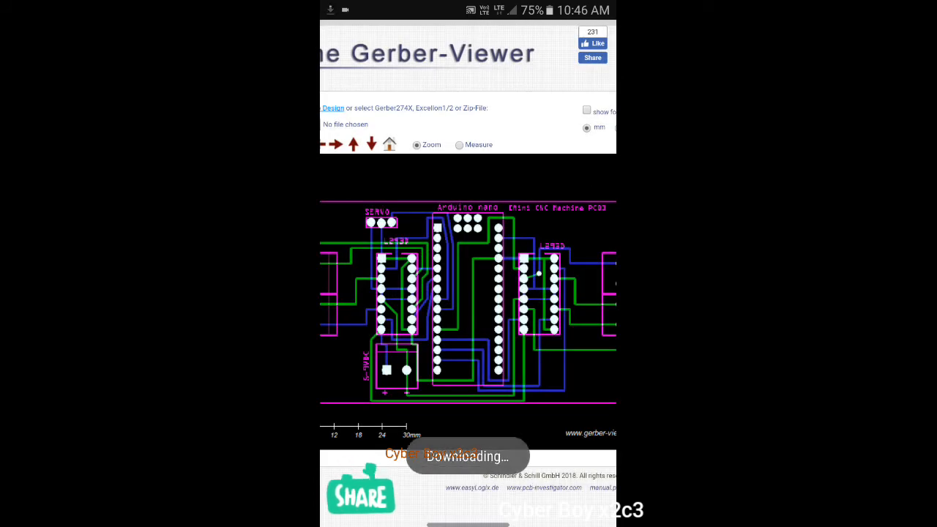
left_click_drag(469, 7, 469, 292)
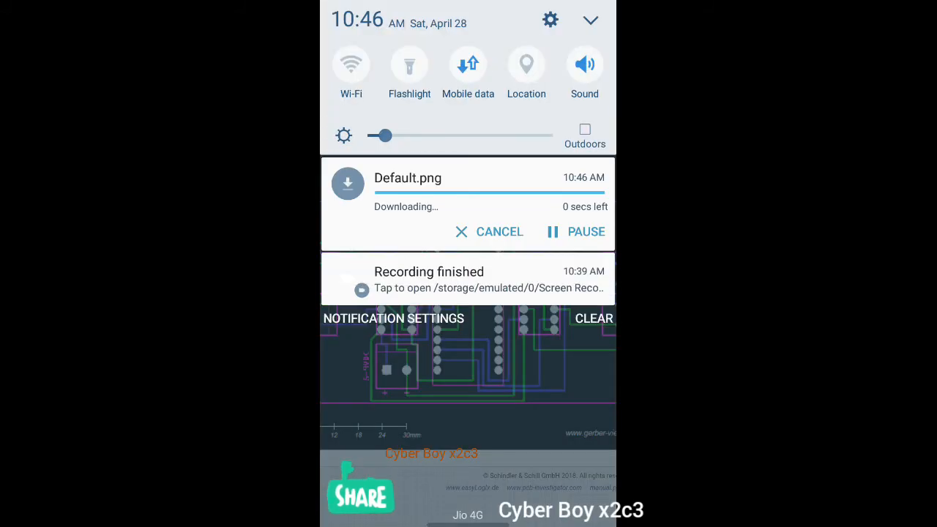
left_click(468, 351)
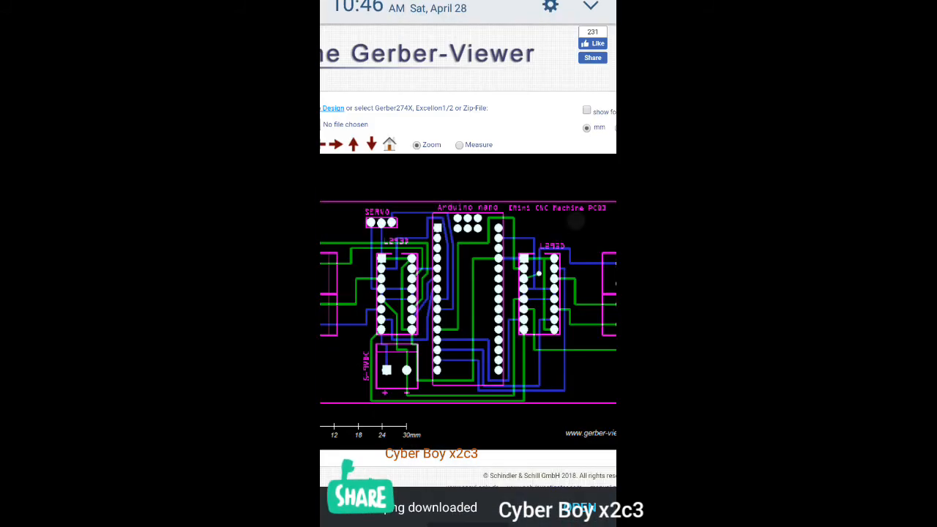
mouse_move(531, 415)
left_mouse_down()
mouse_move(454, 368)
mouse_move(454, 205)
left_mouse_up()
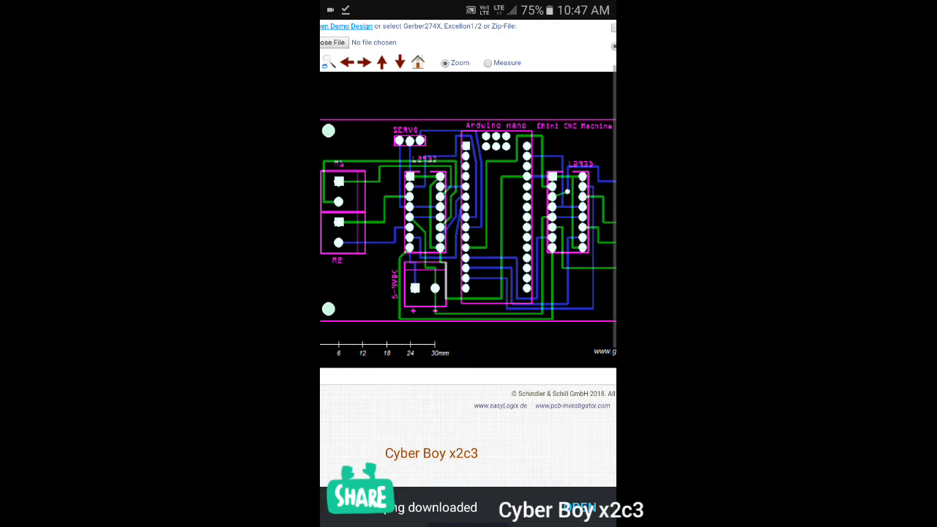
mouse_move(512, 146)
left_mouse_down()
mouse_move(410, 146)
mouse_move(527, 191)
left_mouse_up()
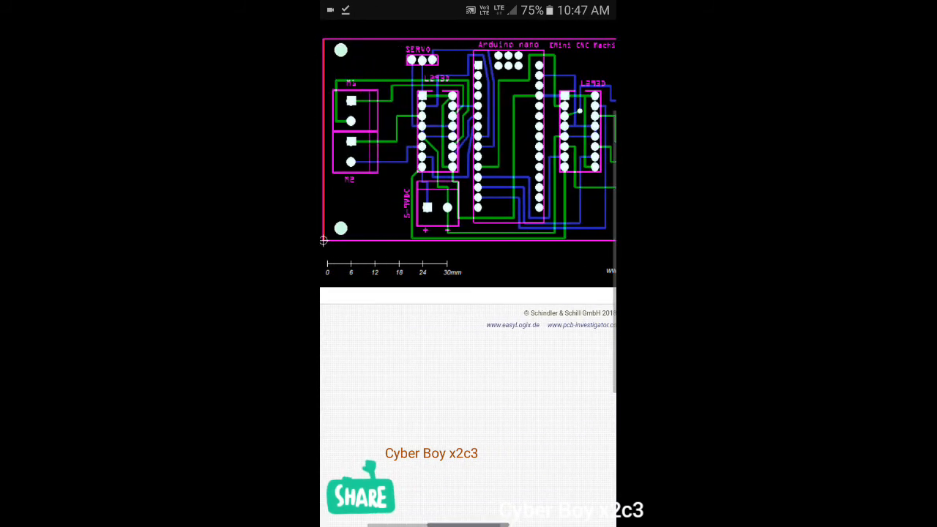
- Pan and zoom around the board to view its left side, header and the scale below it
left_click_drag(468, 220, 468, 308)
left_click_drag(439, 183, 515, 251)
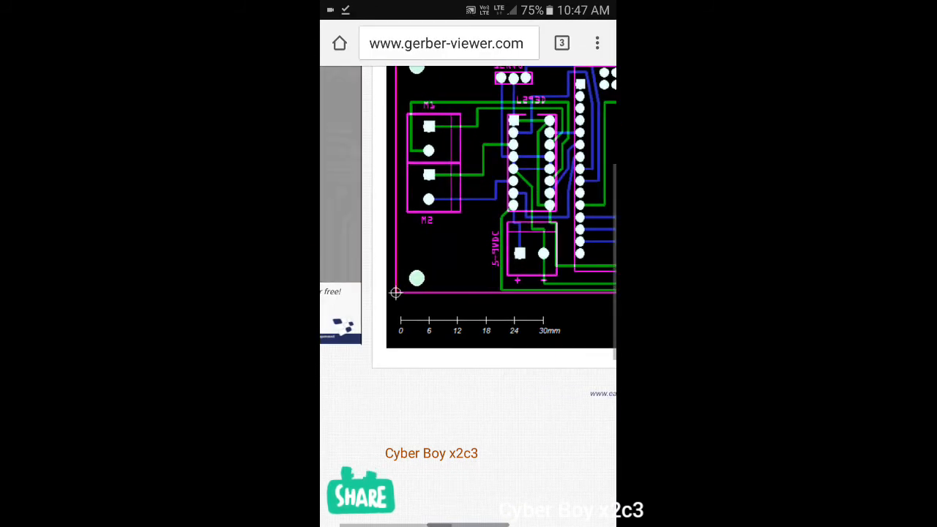
left_click_drag(468, 220, 469, 146)
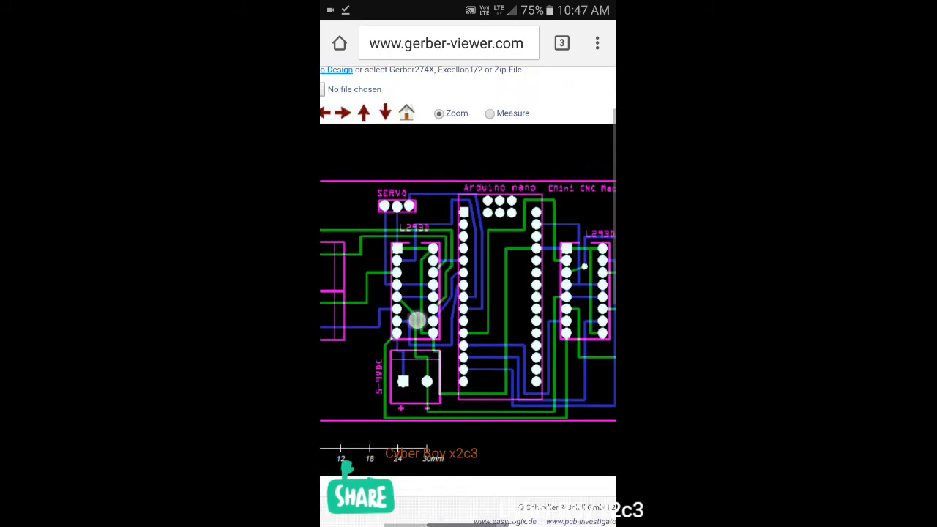
mouse_move(439, 220)
left_mouse_down()
mouse_move(498, 329)
mouse_move(442, 353)
left_mouse_up()
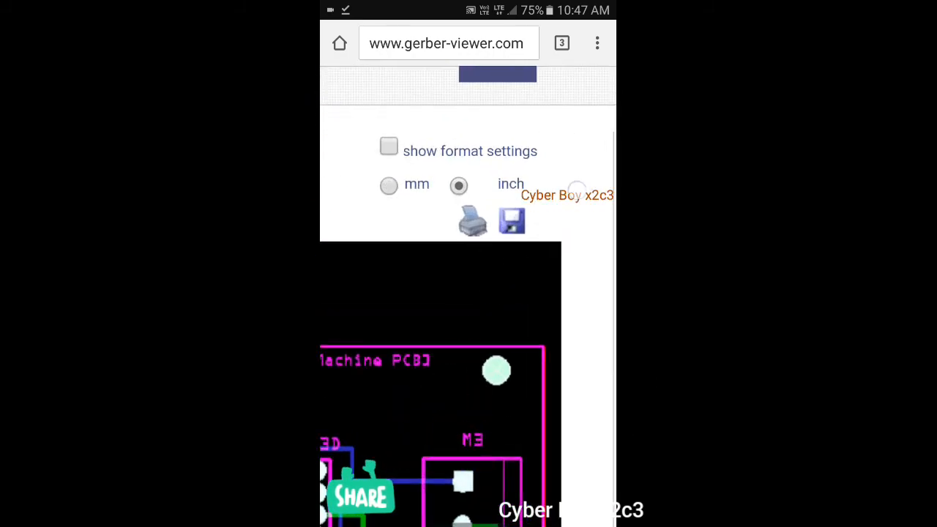
mouse_move(497, 371)
left_mouse_down()
mouse_move(388, 267)
mouse_move(454, 293)
mouse_move(535, 399)
left_mouse_up()
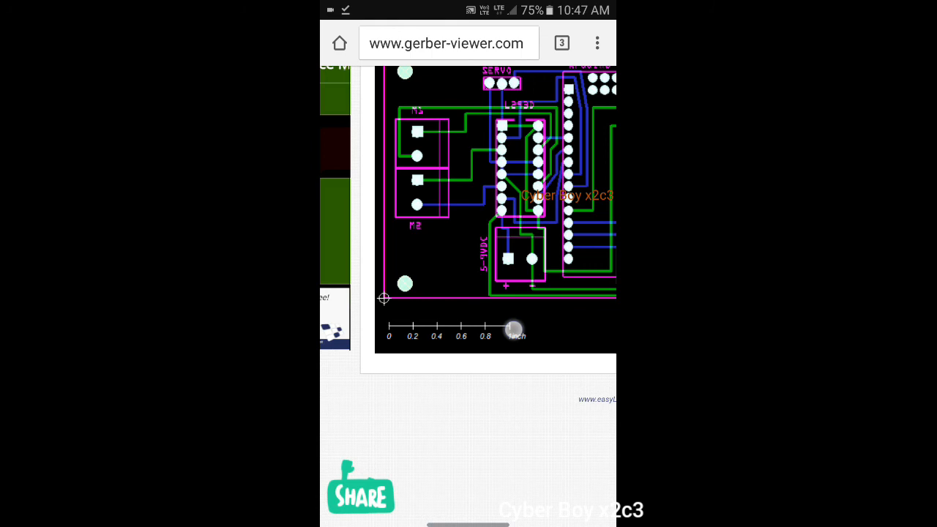
left_click_drag(512, 329, 512, 278)
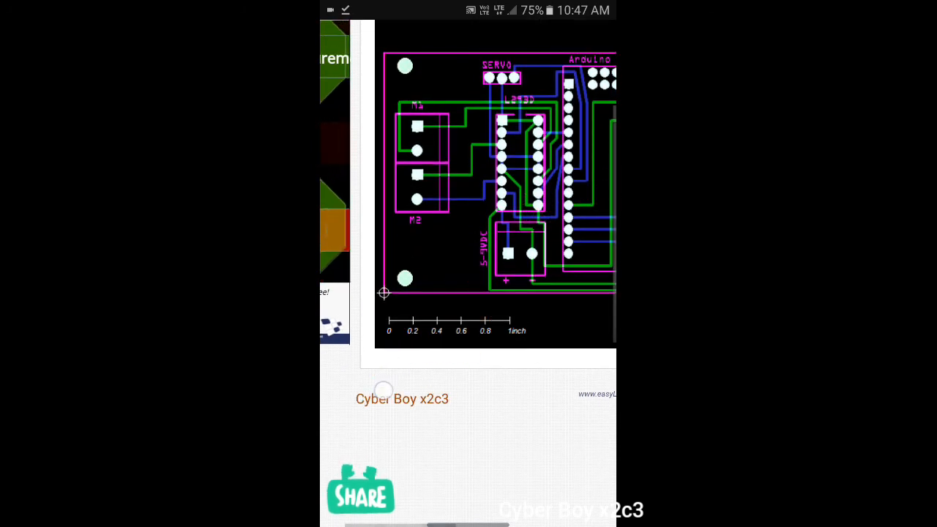
- Select the inch unit option and pan back to check the scale on the board's left side
left_click(534, 198)
left_click_drag(535, 223, 428, 223)
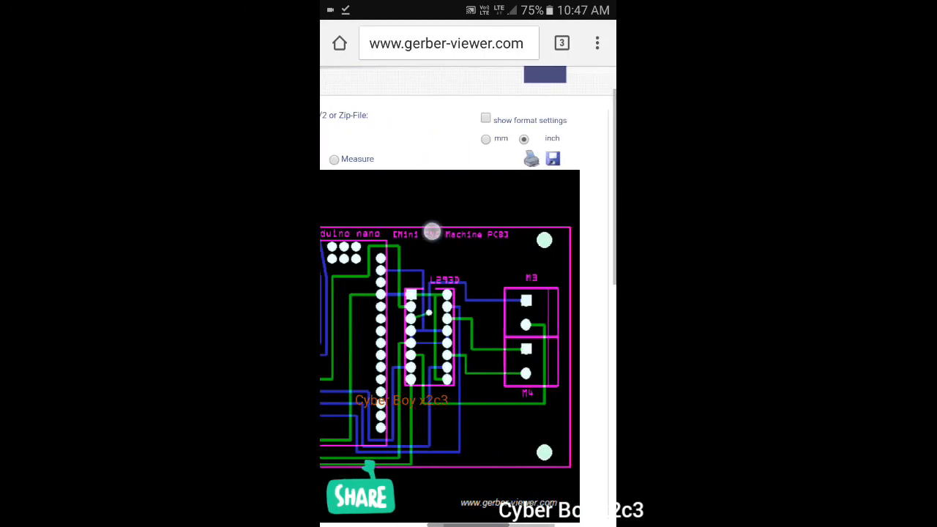
left_click_drag(427, 317, 557, 316)
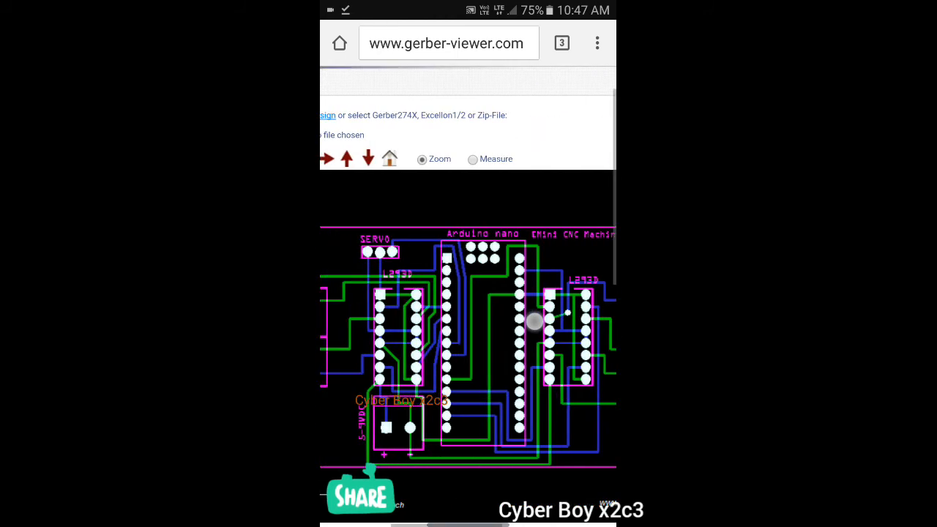
left_click_drag(410, 352, 512, 351)
- Zoom back out to the full viewer page showing the 0 to 1 inch scale
double_click(393, 374)
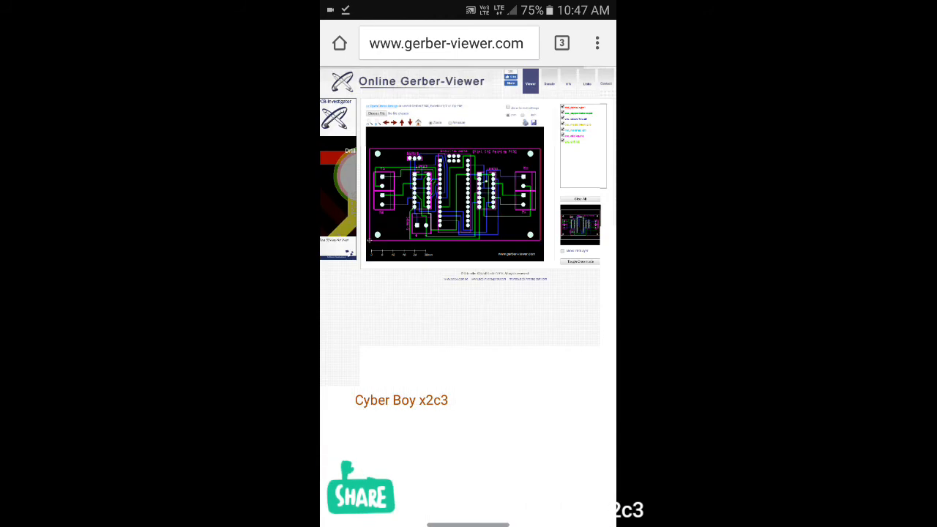